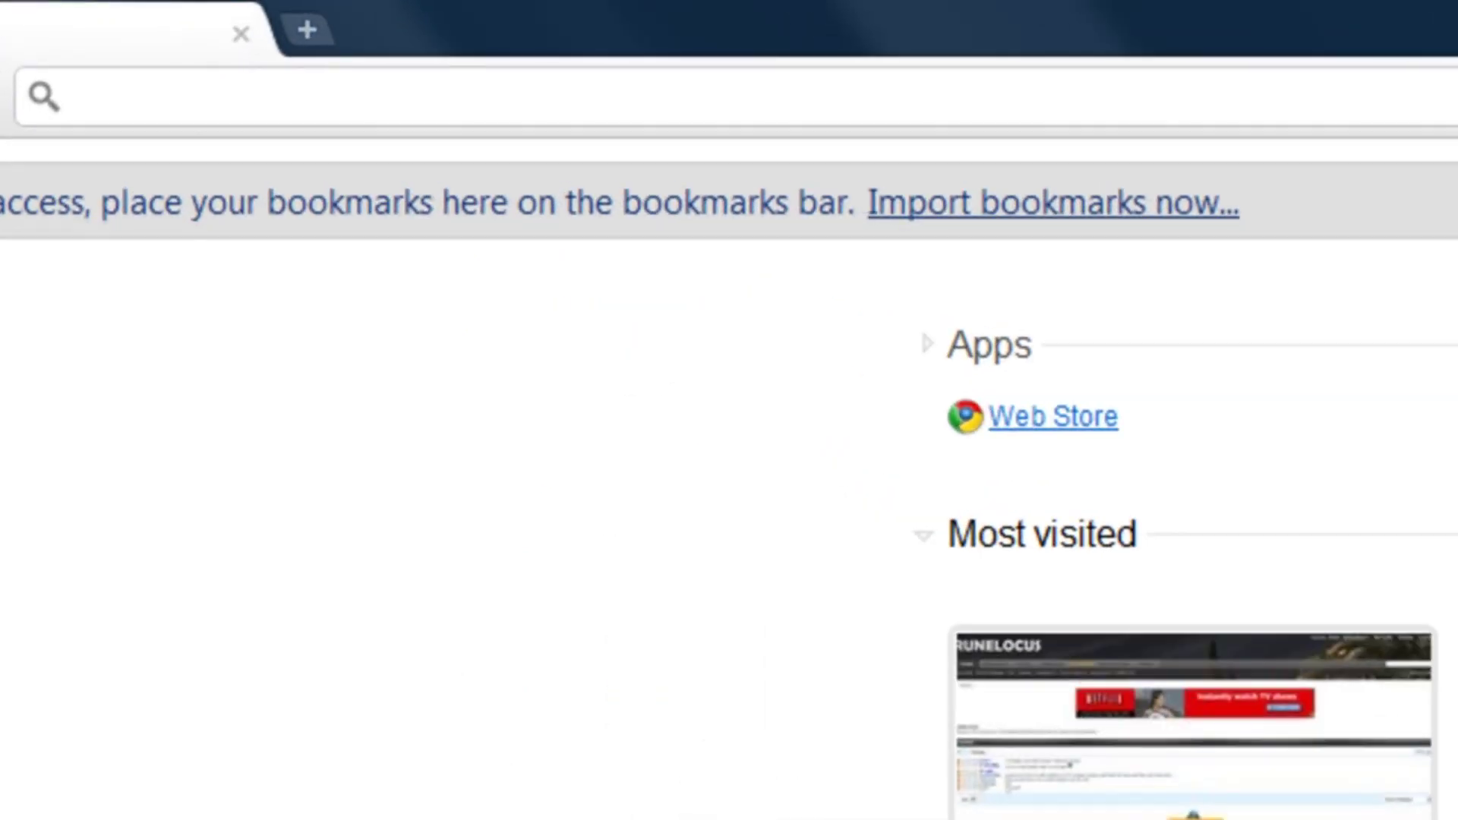
{"action": "type", "text": "WW"}
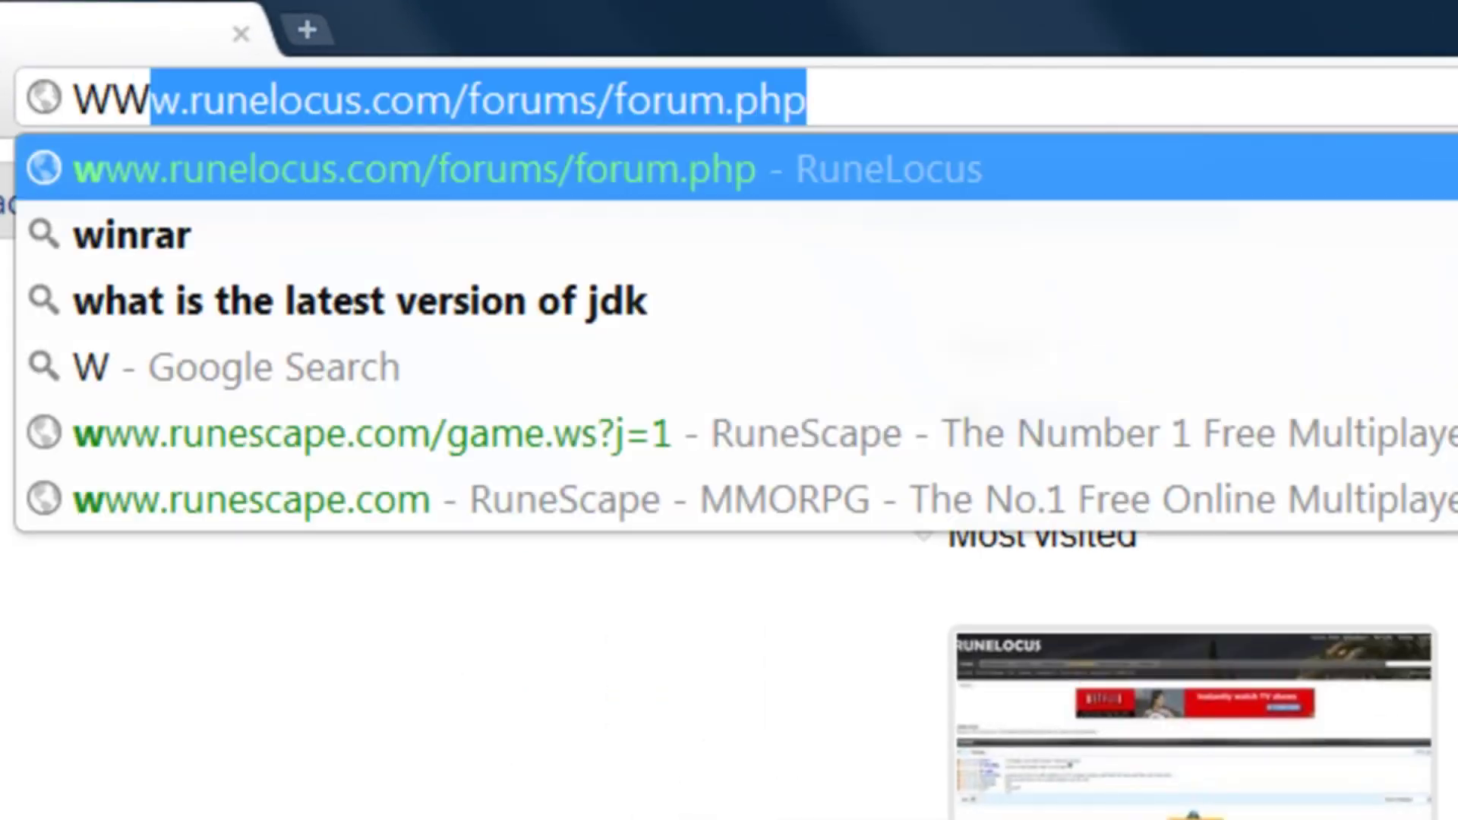
{"action": "key", "text": "BackSpace"}
{"action": "key", "text": "BackSpace"}
{"action": "key", "text": "BackSpace"}
{"action": "type", "text": "www."}
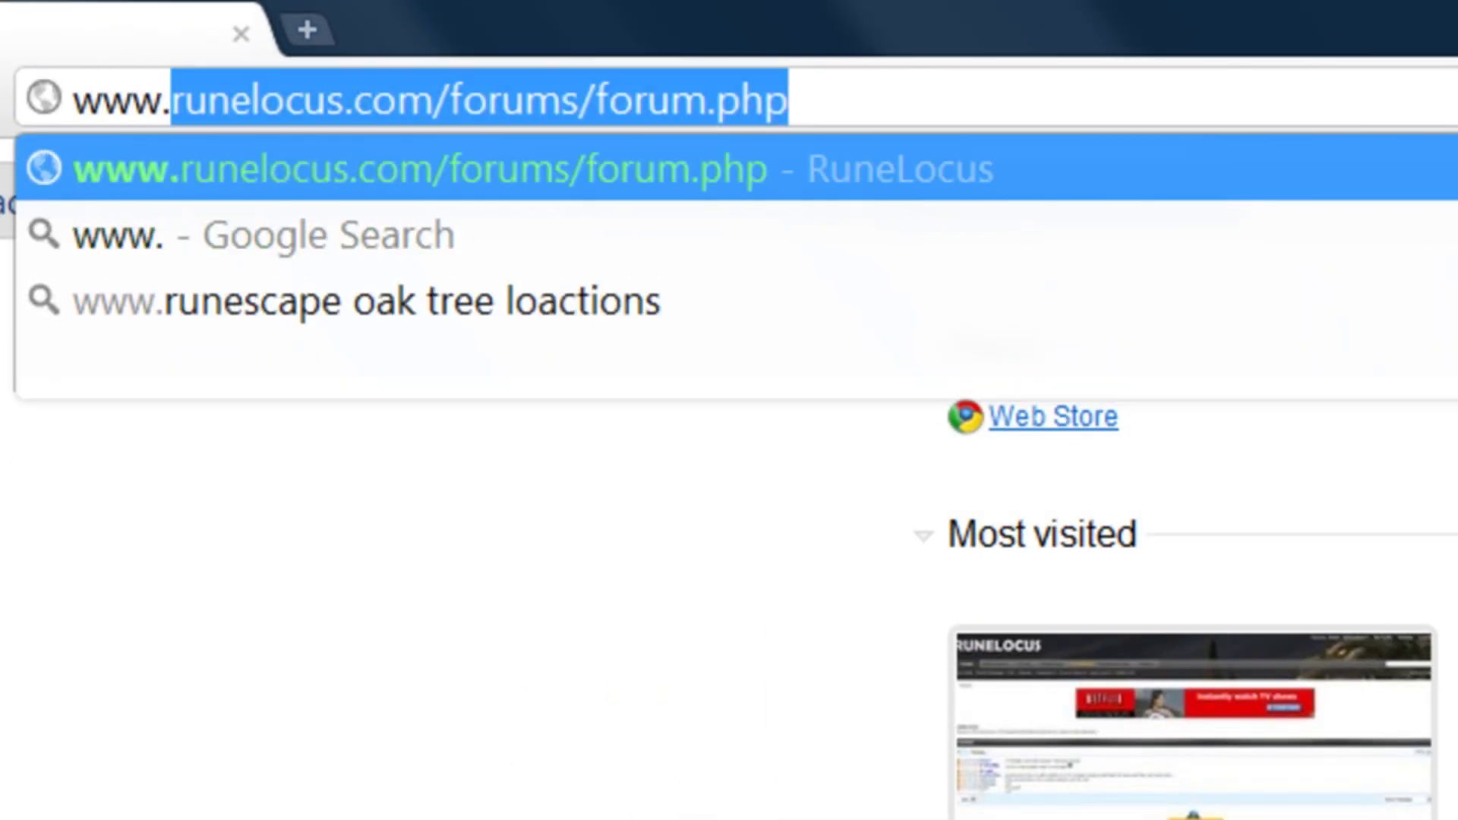
{"action": "type", "text": "mediafire.com"}
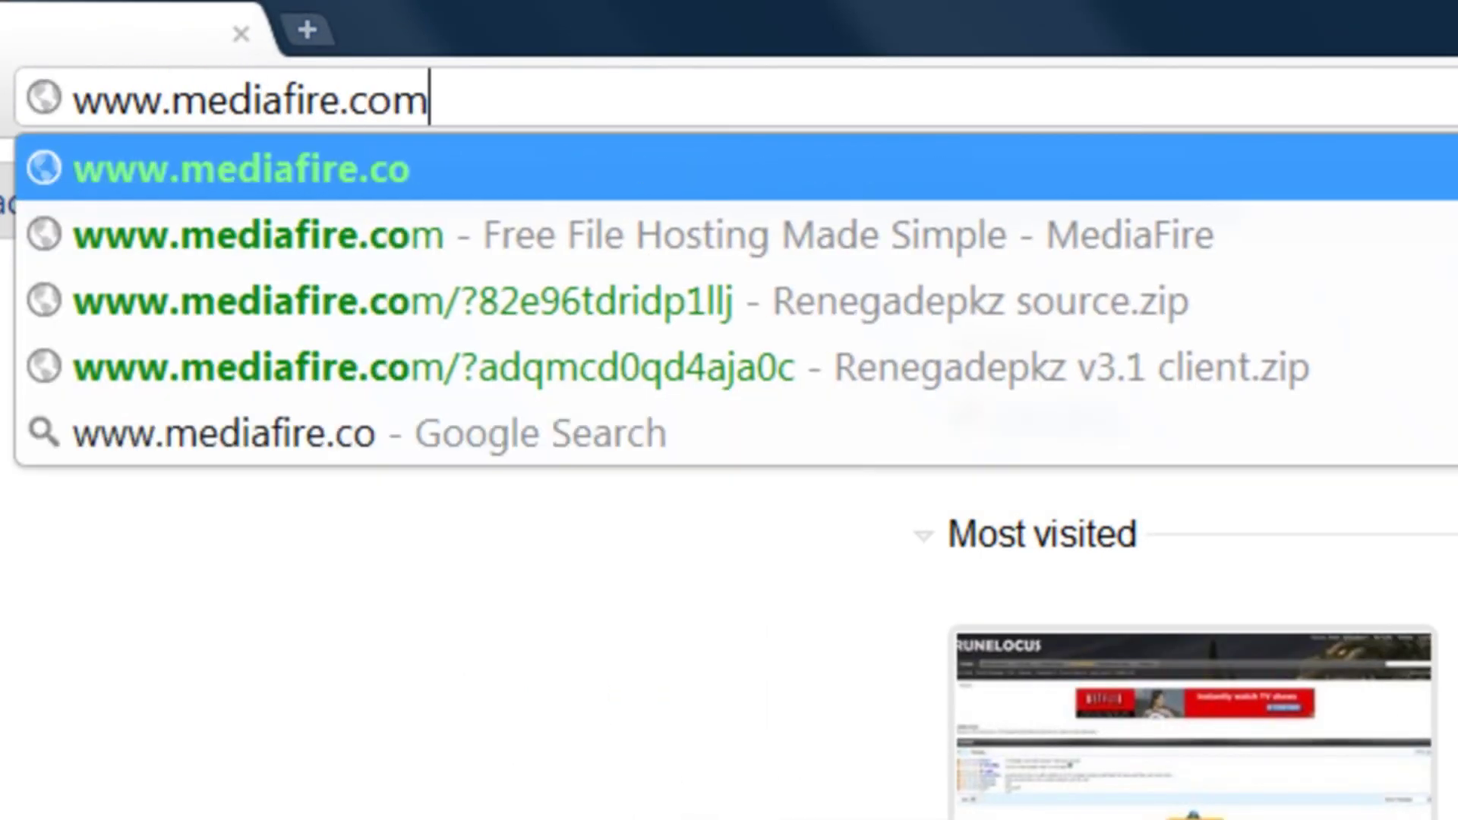
{"action": "key", "text": "Return"}
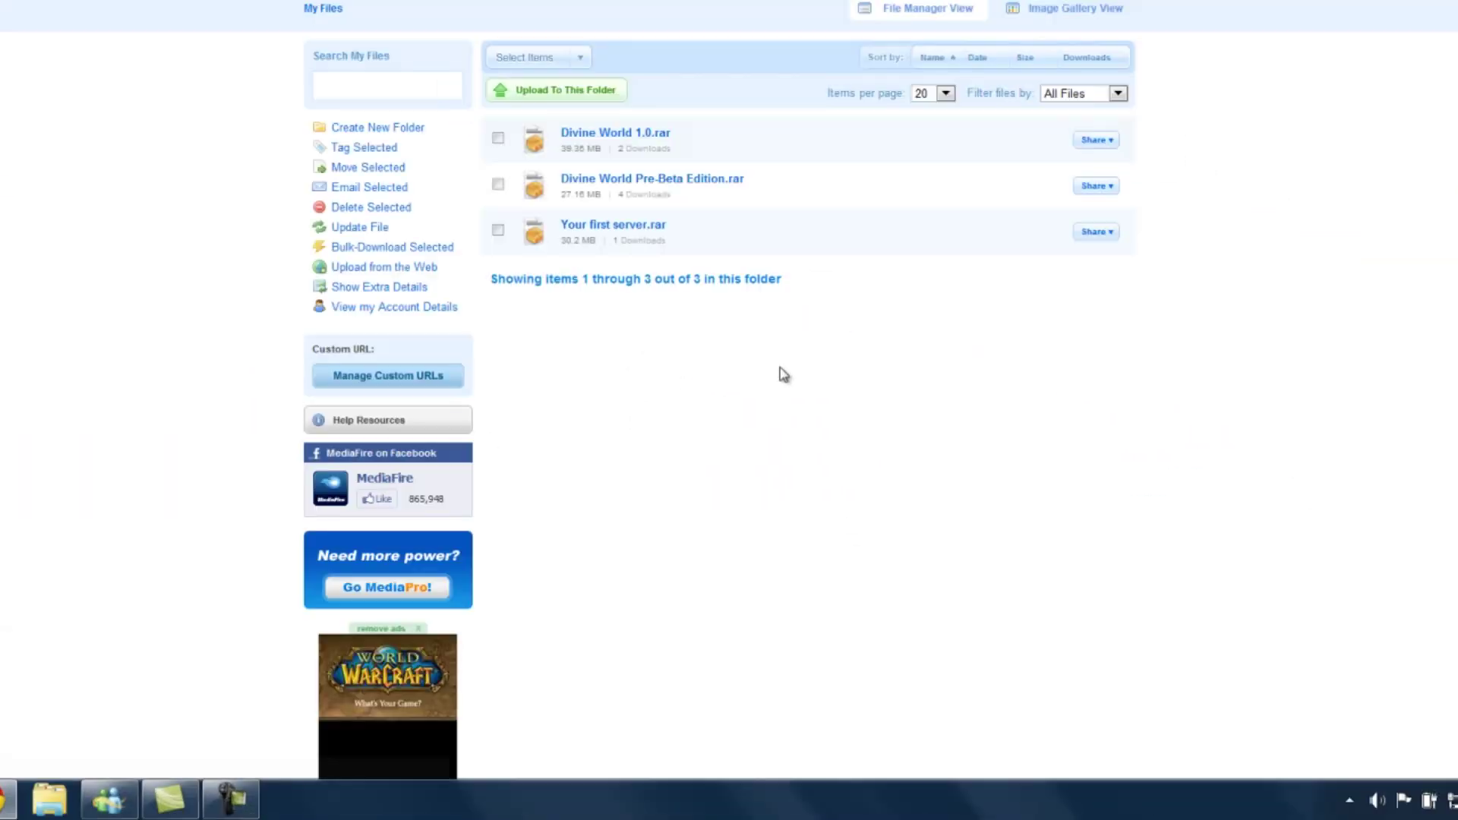
{"action": "left_click", "coordinate": [617, 226]}
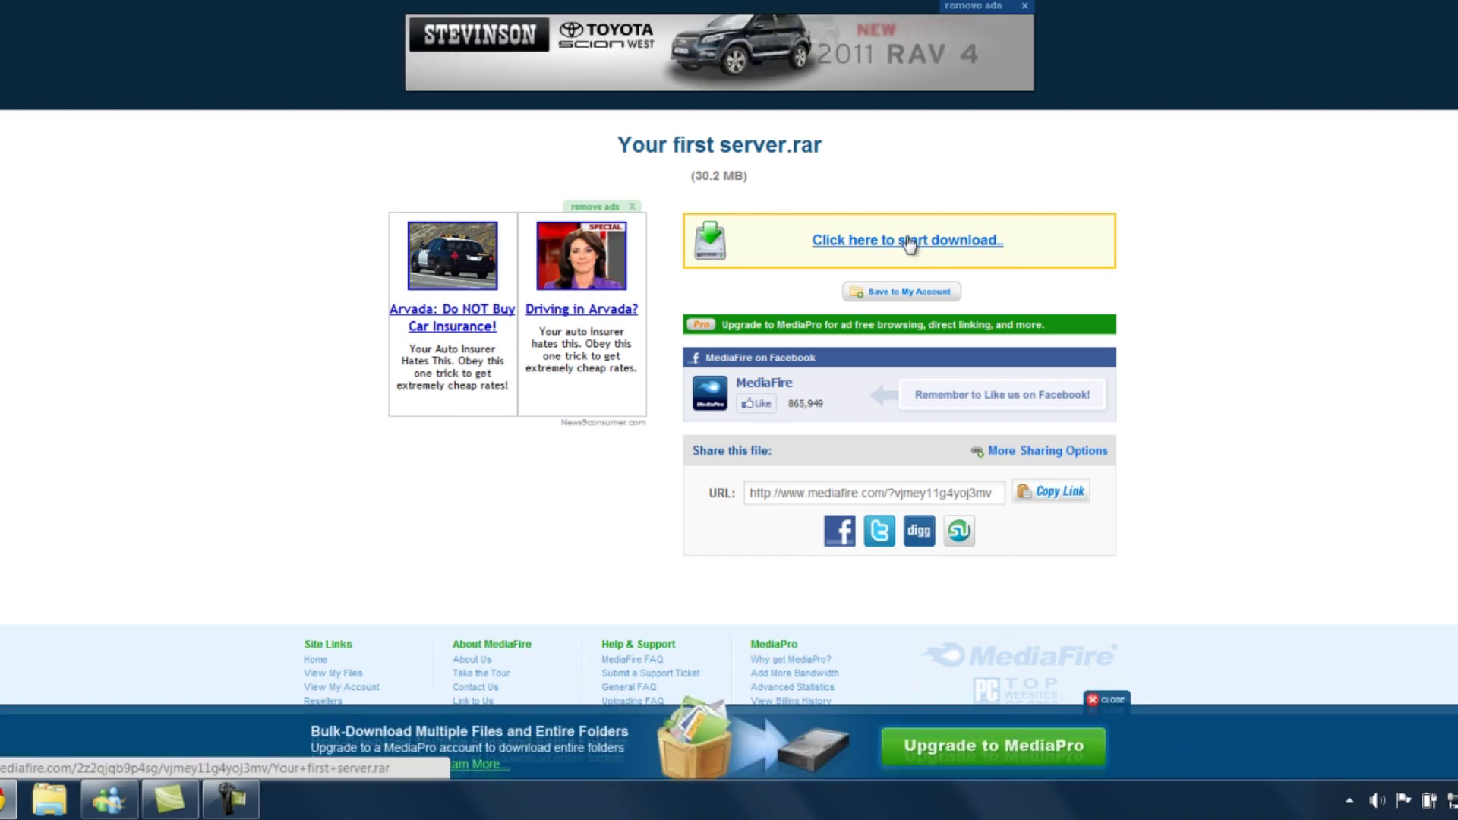
{"action": "left_click", "coordinate": [909, 241]}
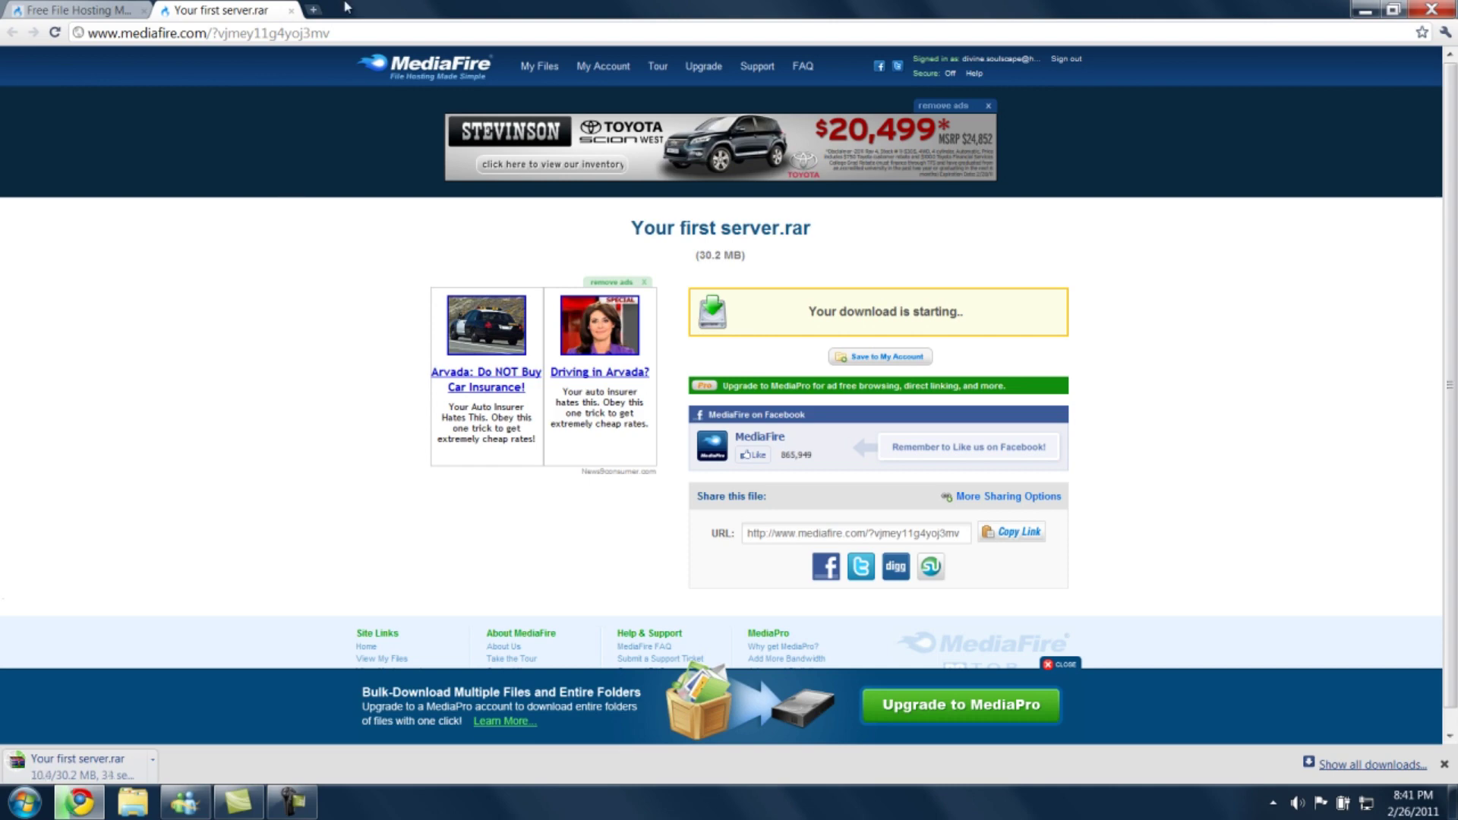
{"action": "left_click", "coordinate": [314, 9]}
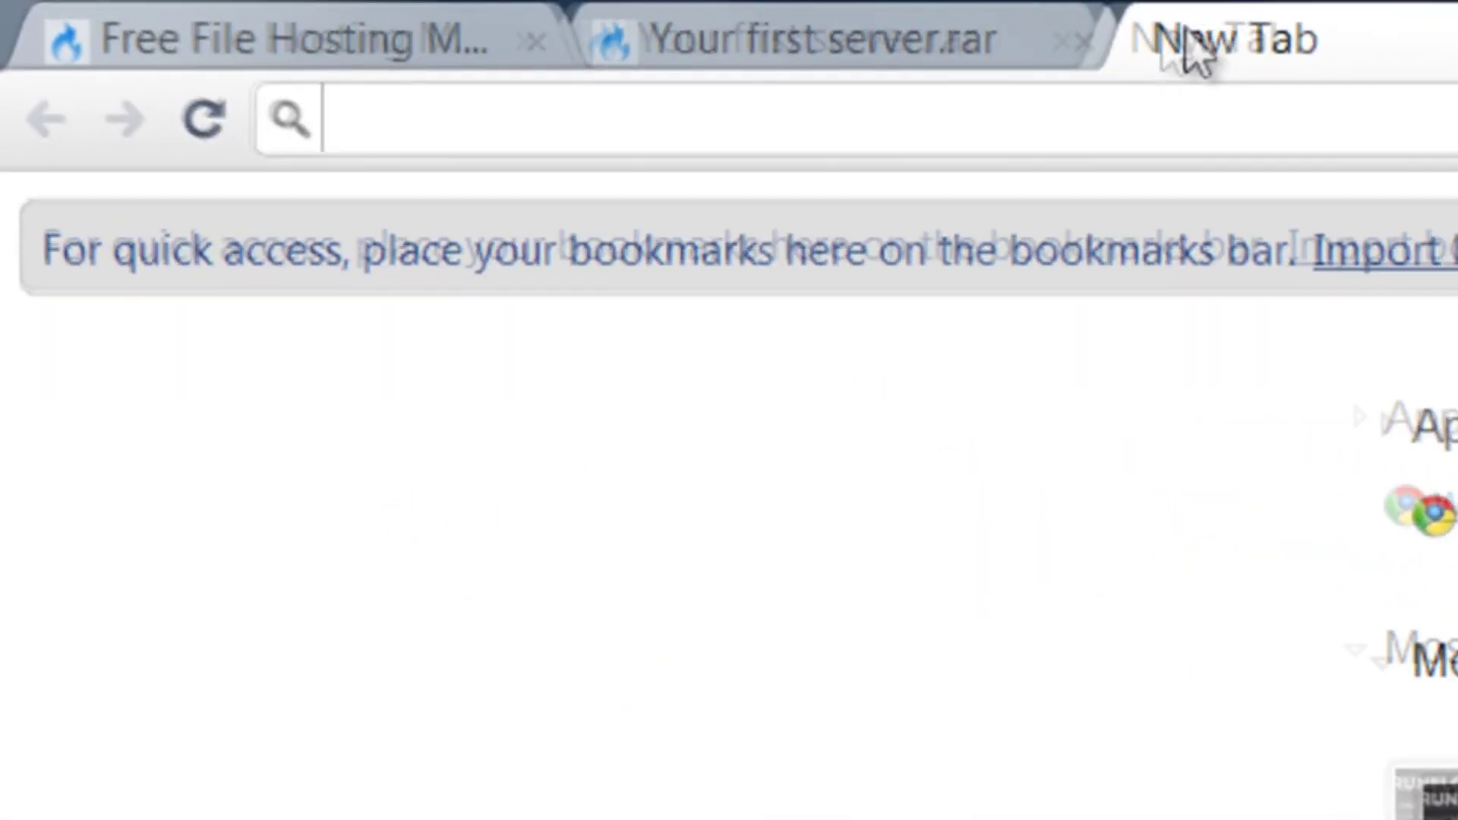
Step: Search Google for winrar and open the WinRAR download page
{"action": "type", "text": "winrar"}
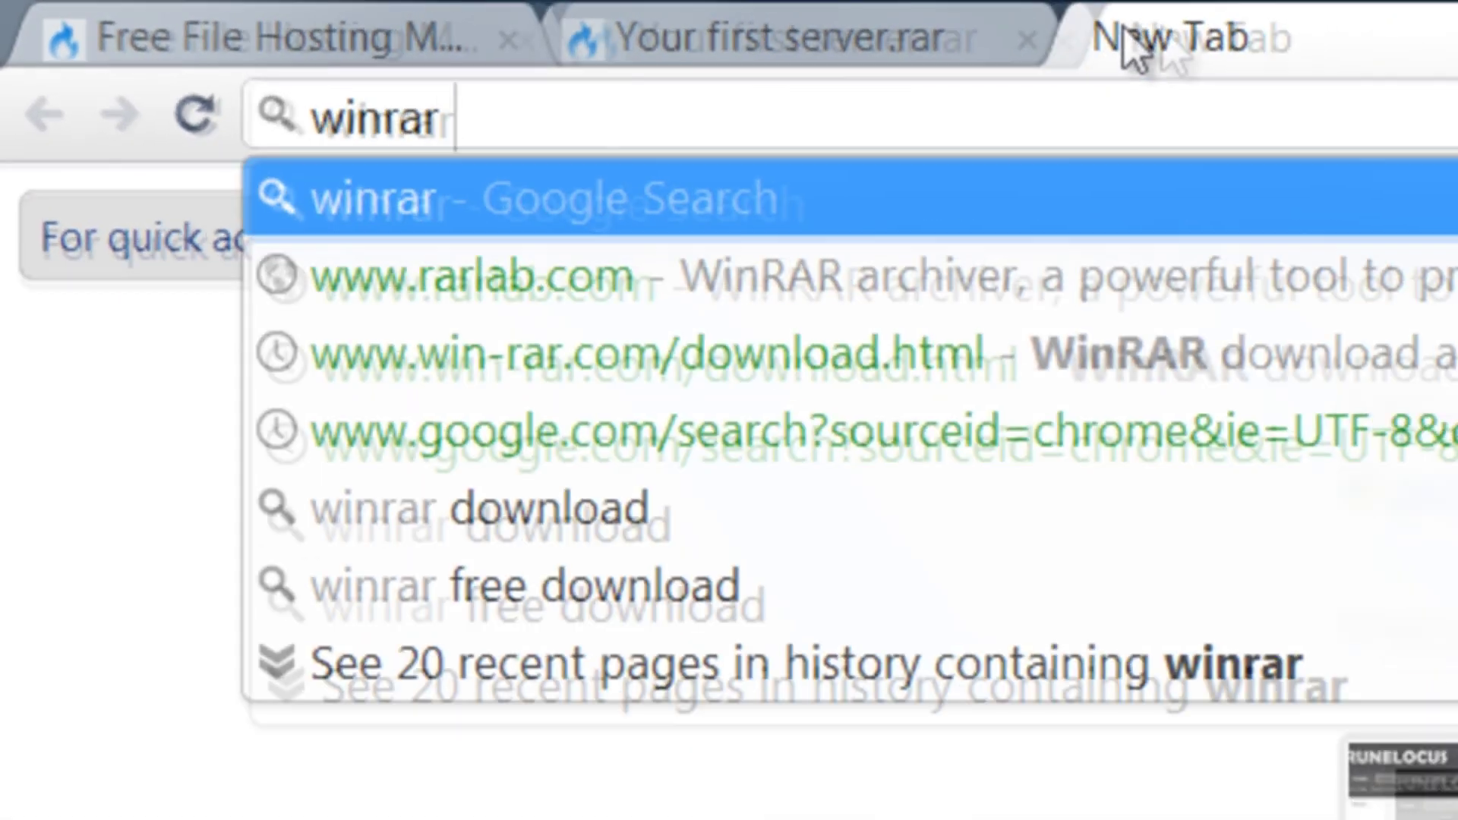
{"action": "key", "text": "Return"}
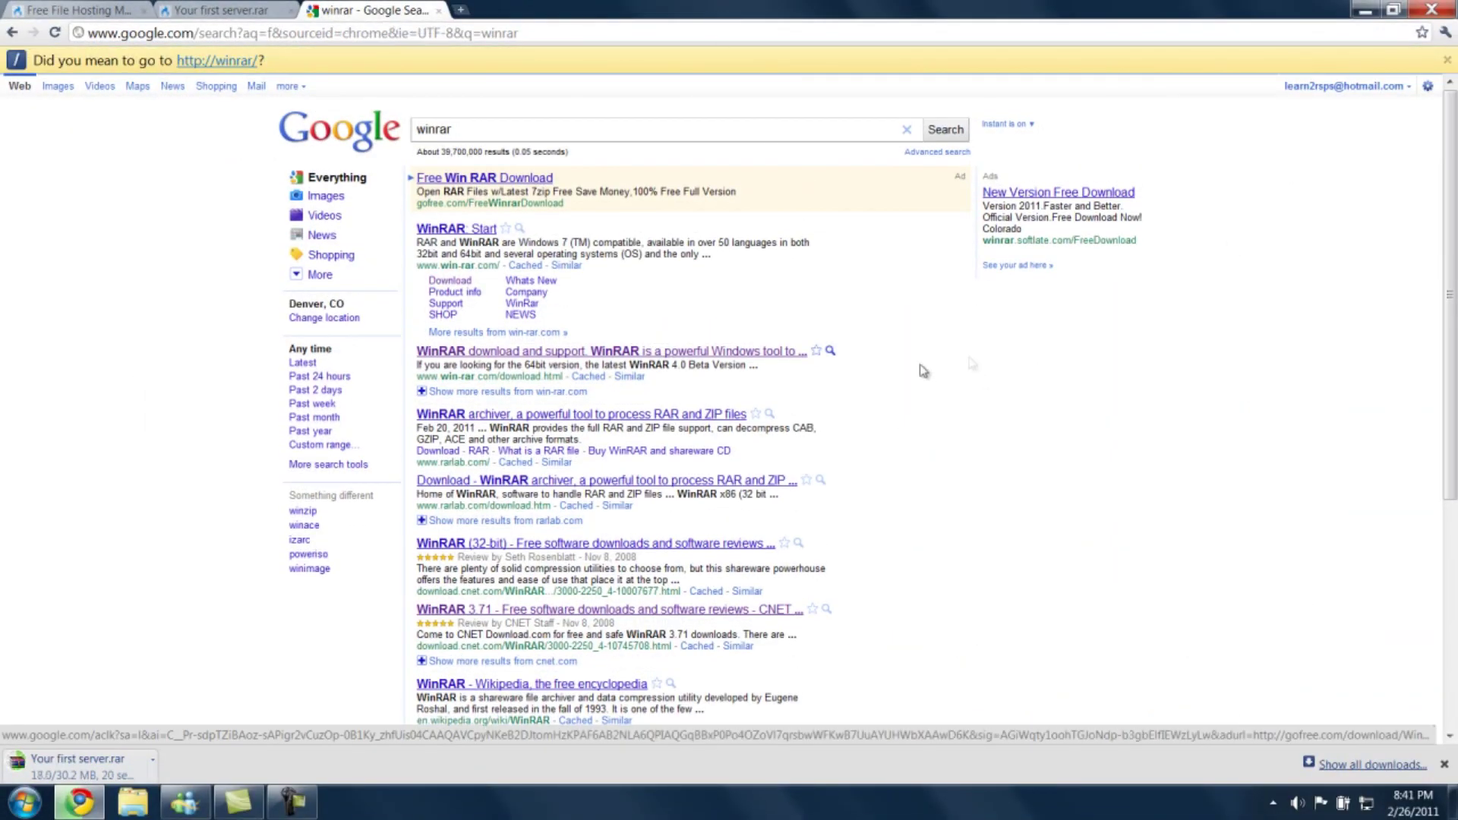
{"action": "left_click", "coordinate": [469, 283]}
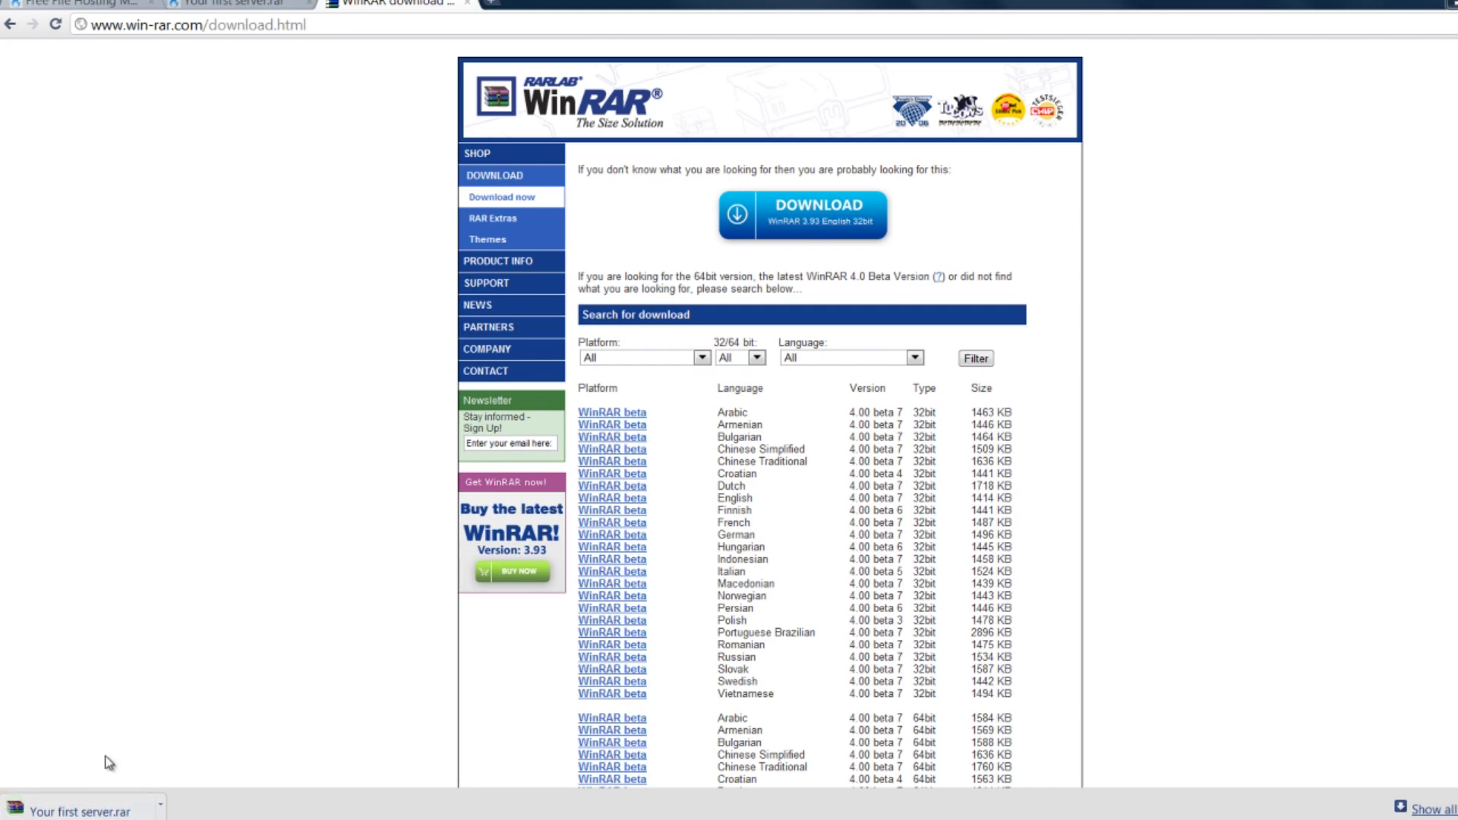
{"action": "left_click", "coordinate": [101, 808]}
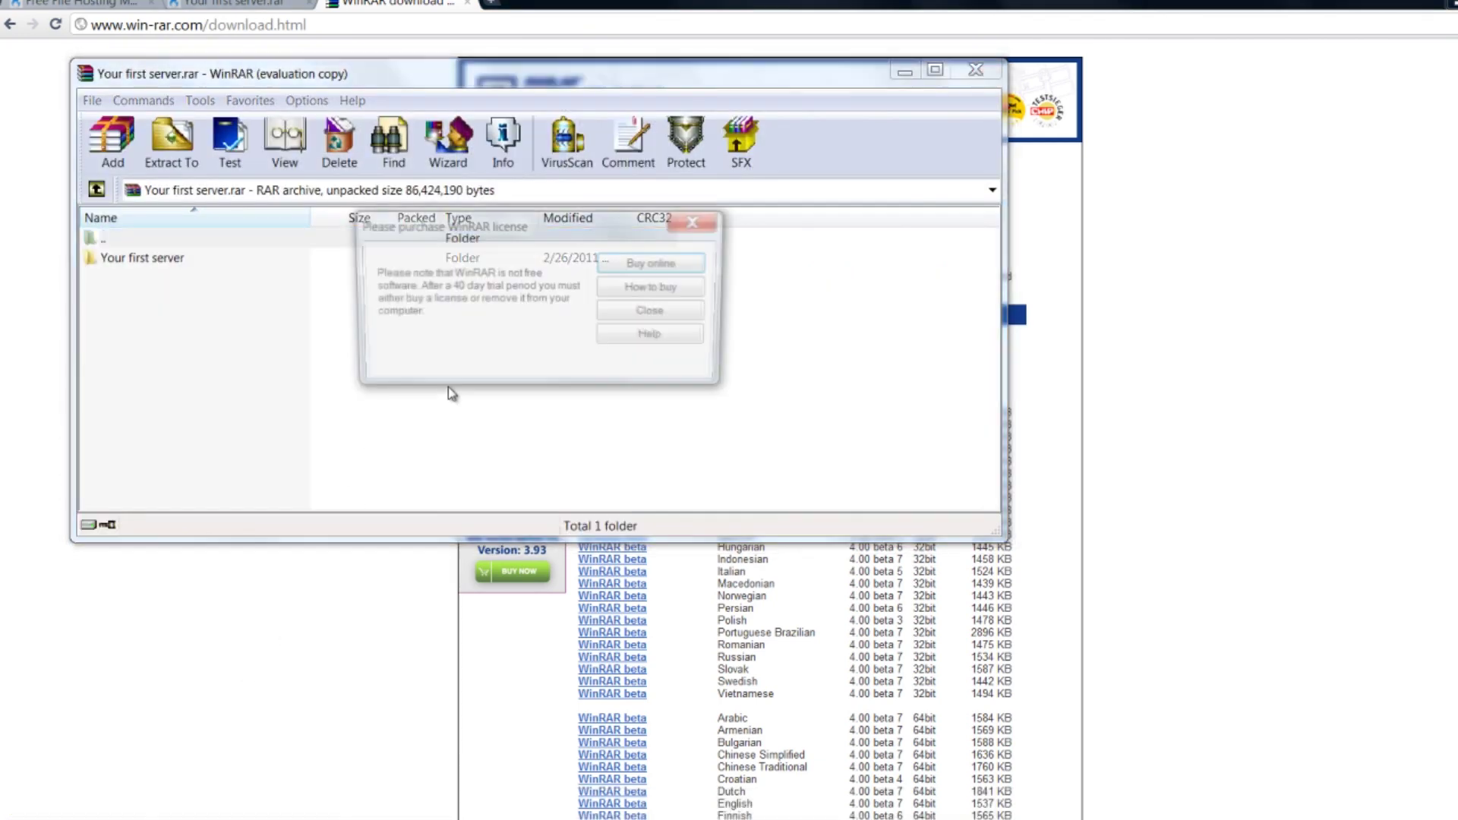
Step: Dismiss the licence reminder and extract the Your first server folder to the Desktop
{"action": "left_click", "coordinate": [646, 313]}
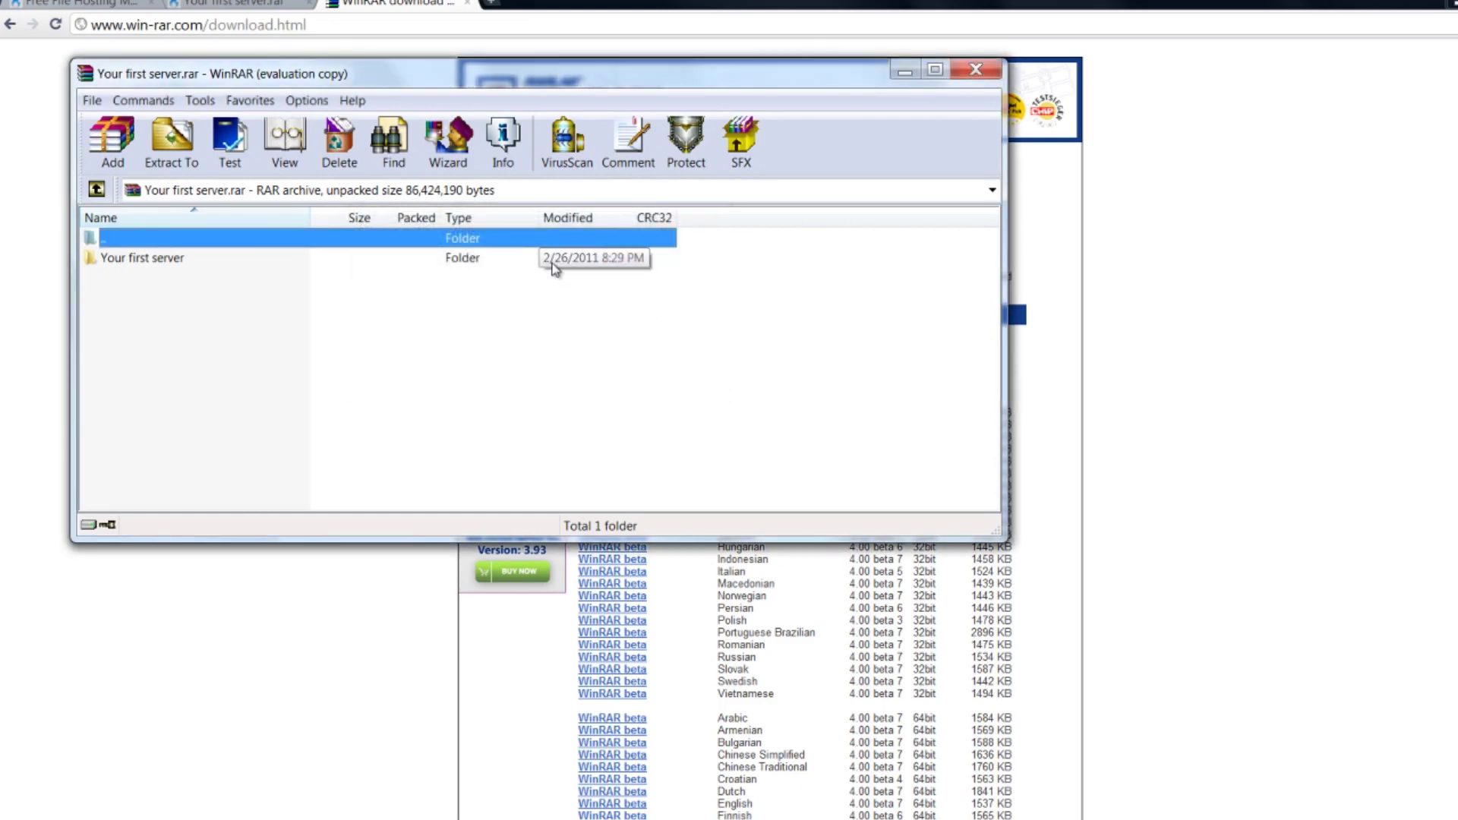
{"action": "left_click", "coordinate": [553, 262]}
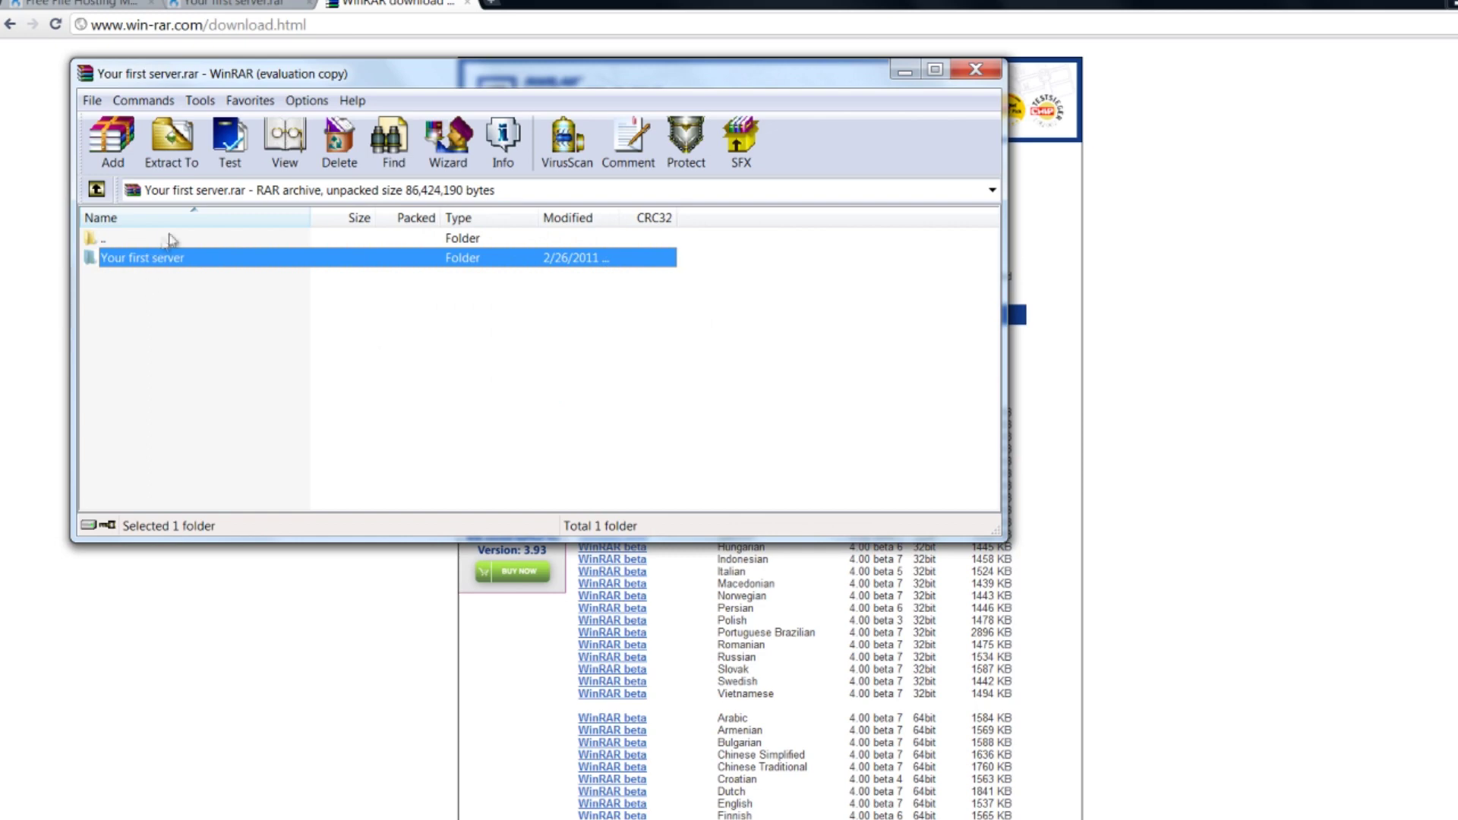
{"action": "left_click", "coordinate": [180, 136]}
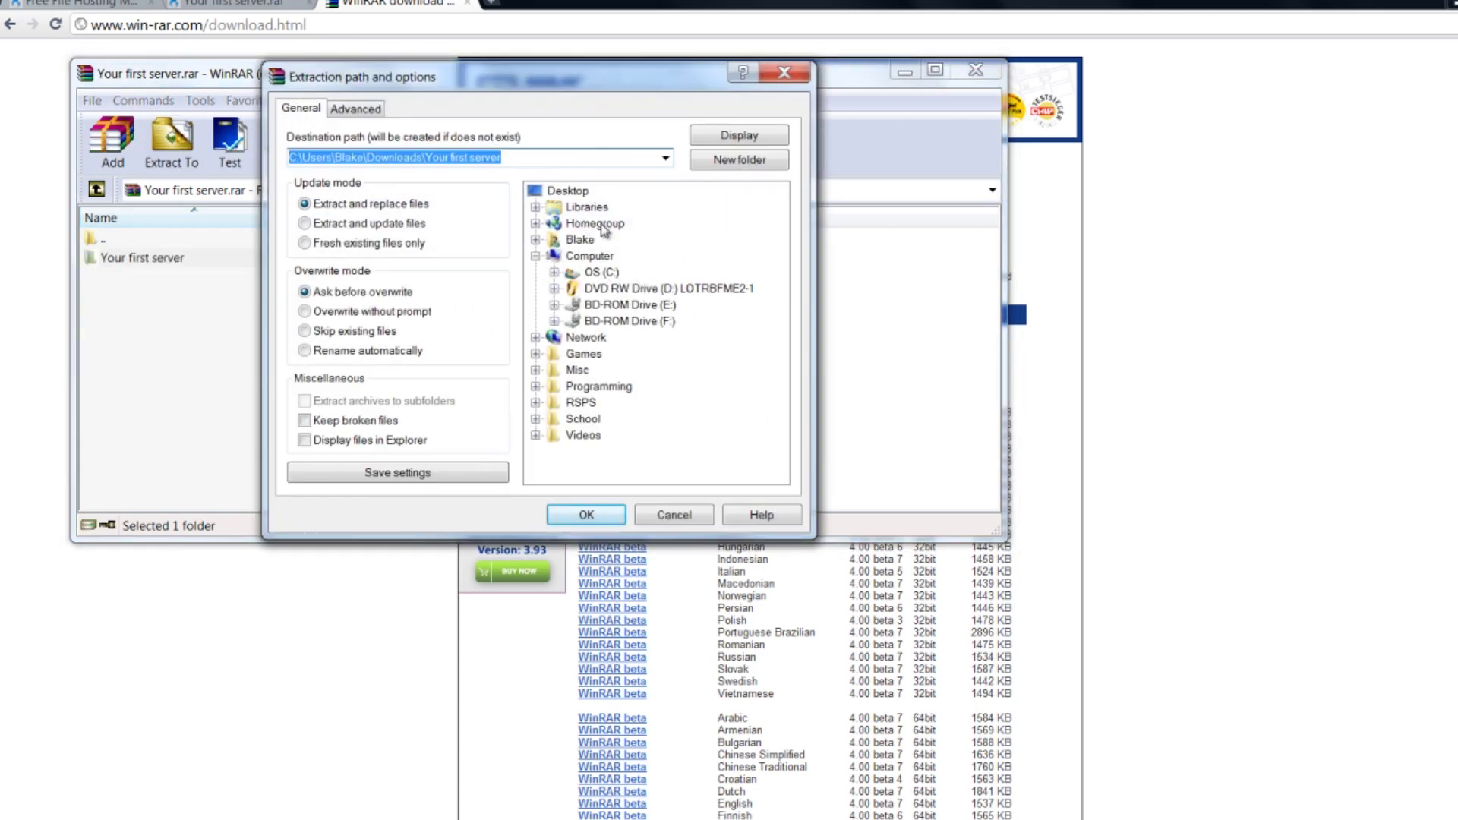
{"action": "left_click", "coordinate": [573, 192]}
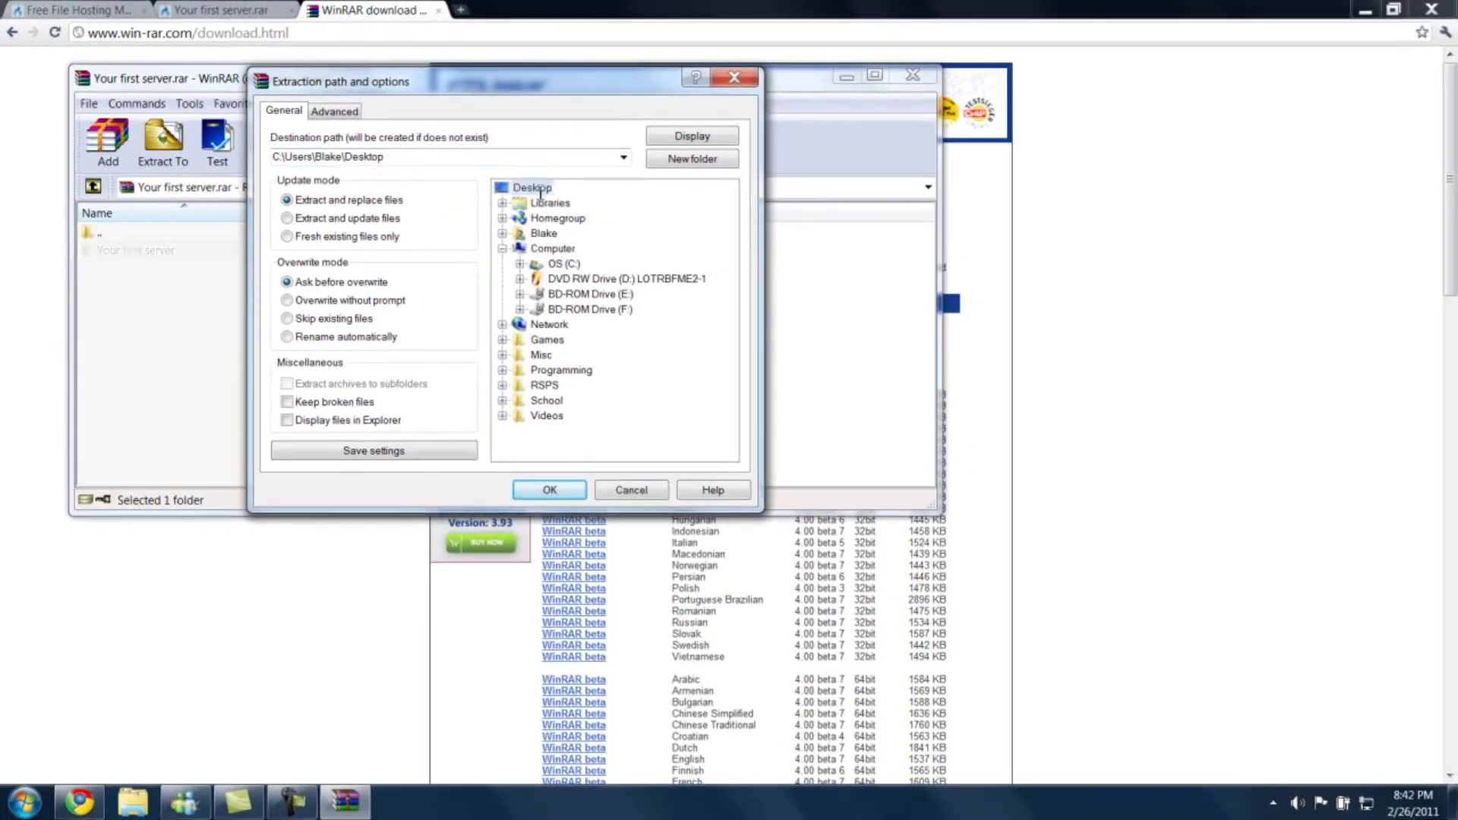
{"action": "key", "text": "Return"}
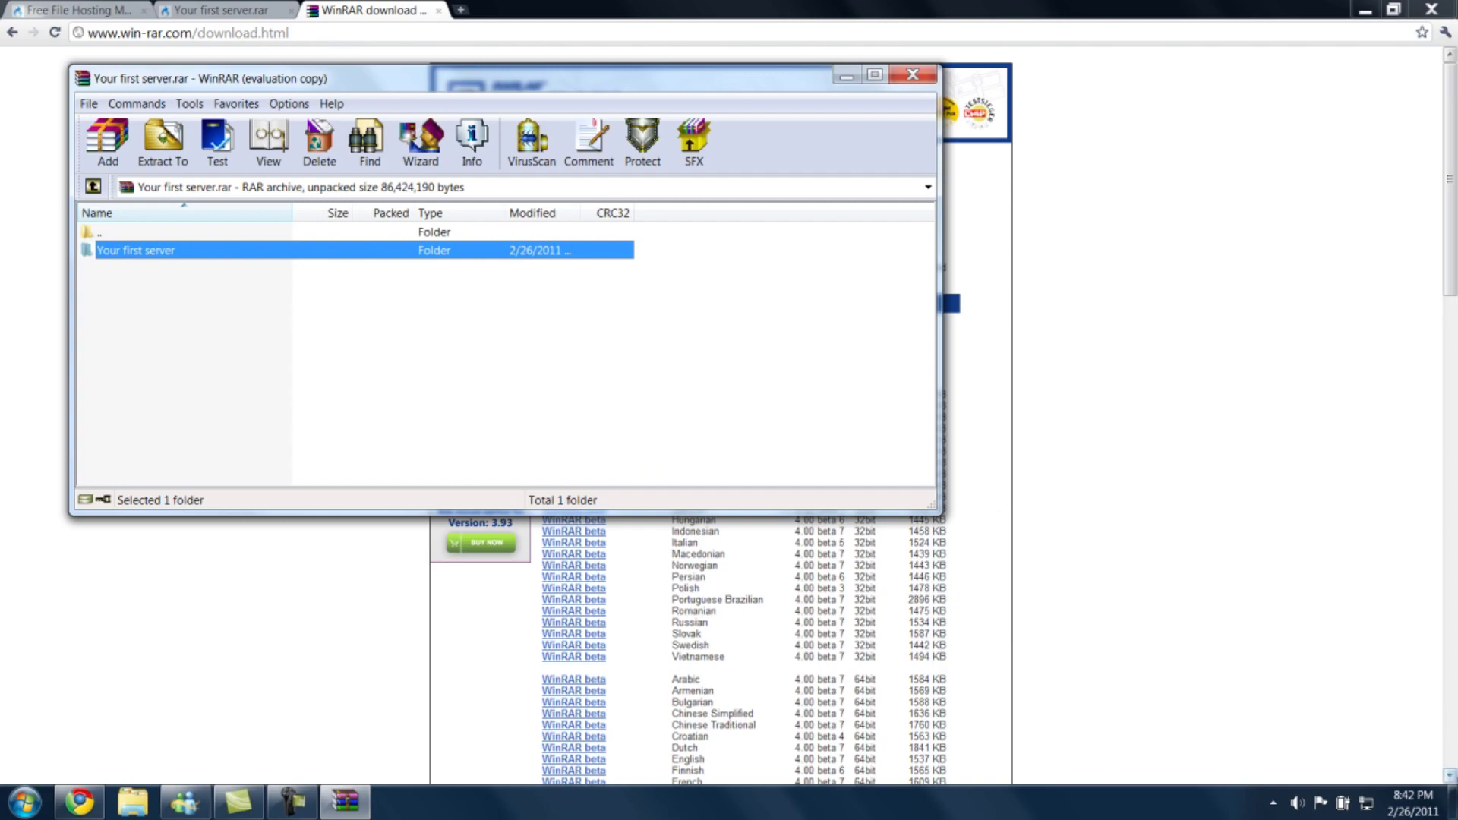
Step: Show the desktop, reposition the Your first server folder and open it
{"action": "mouse_move", "coordinate": [1451, 803]}
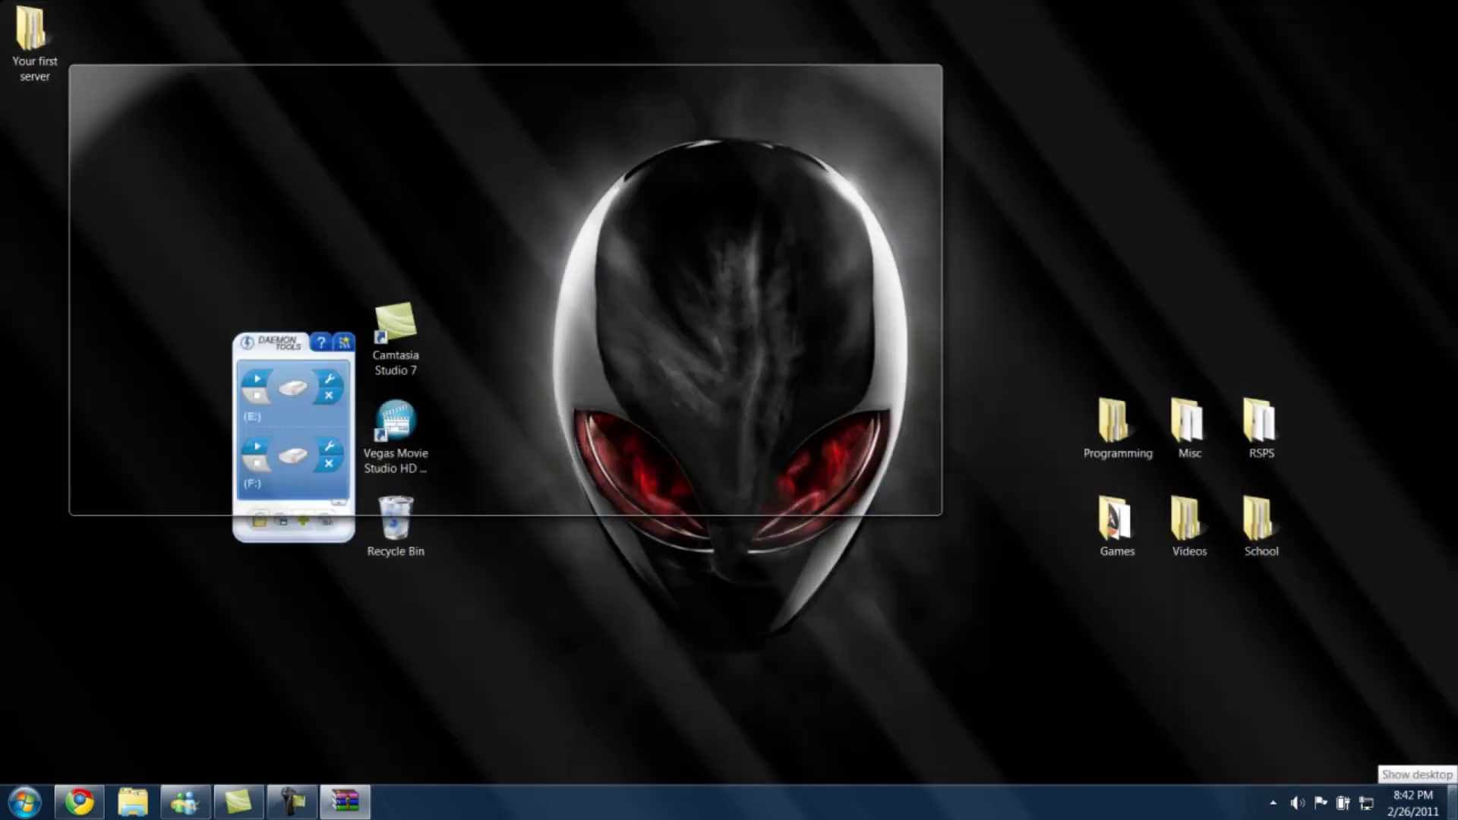
{"action": "left_click", "coordinate": [1452, 803]}
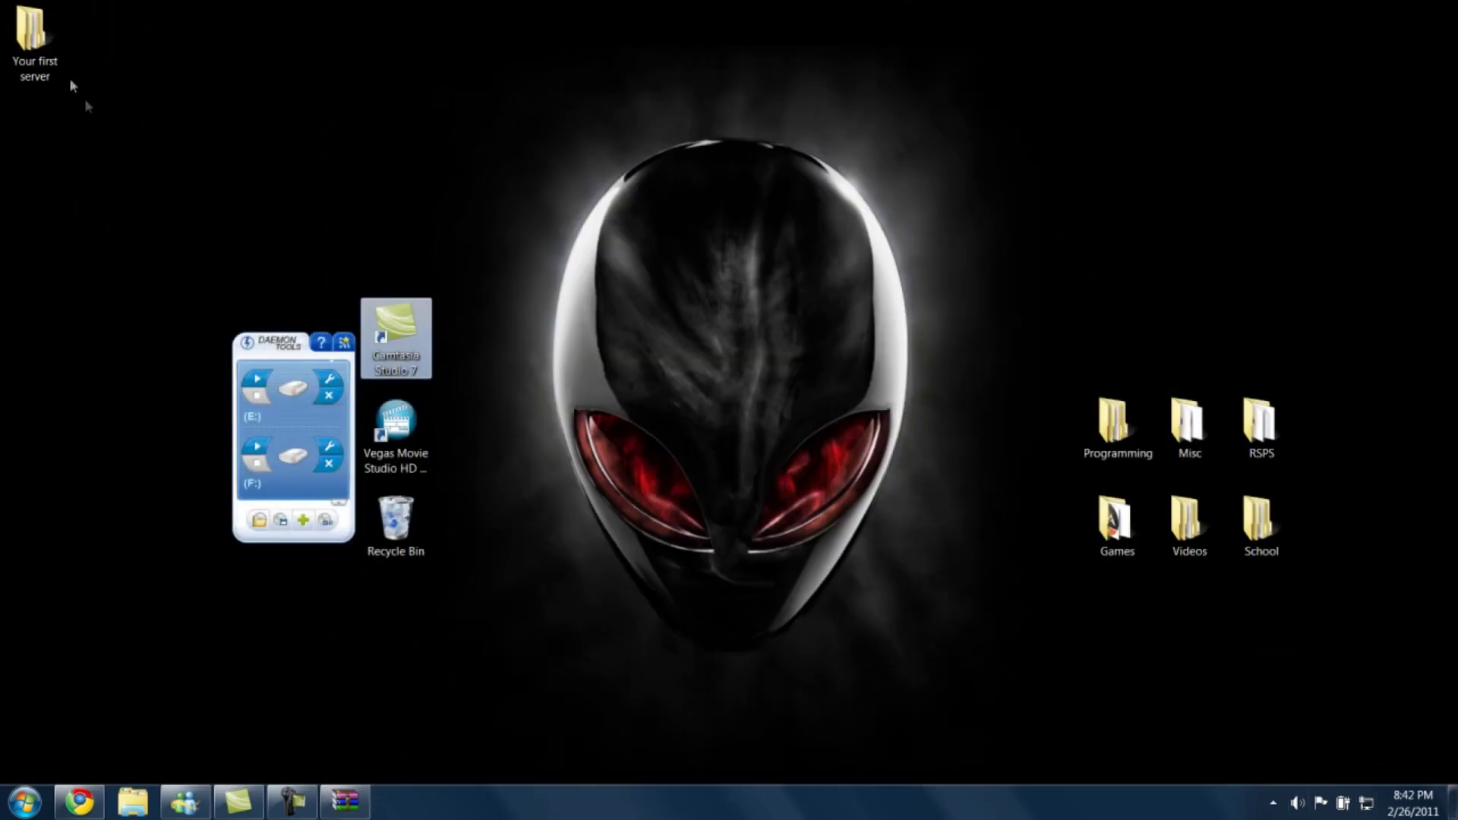
{"action": "left_click_drag", "start_coordinate": [57, 77], "coordinate": [784, 196]}
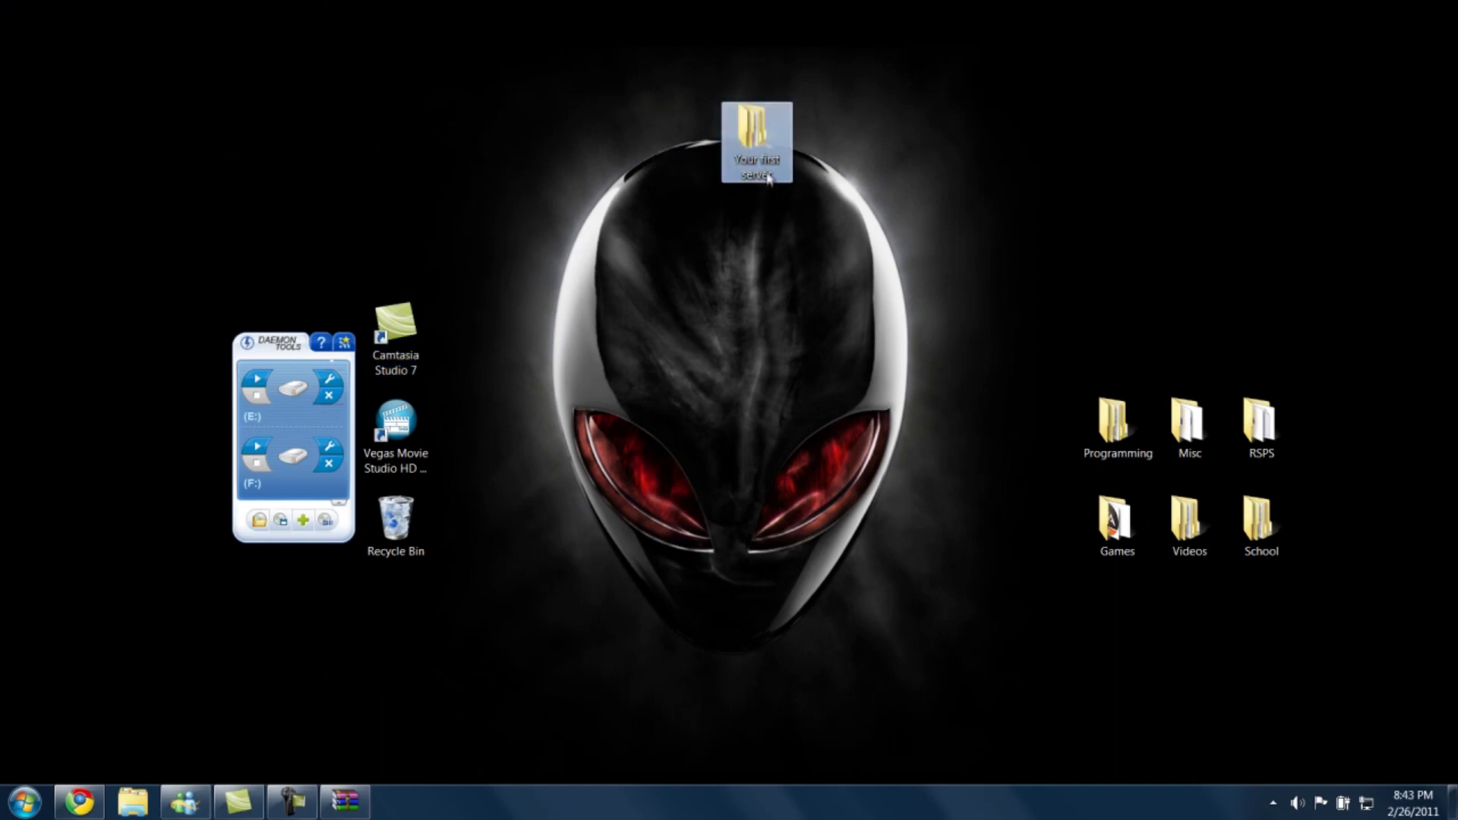
{"action": "double_click", "coordinate": [767, 175]}
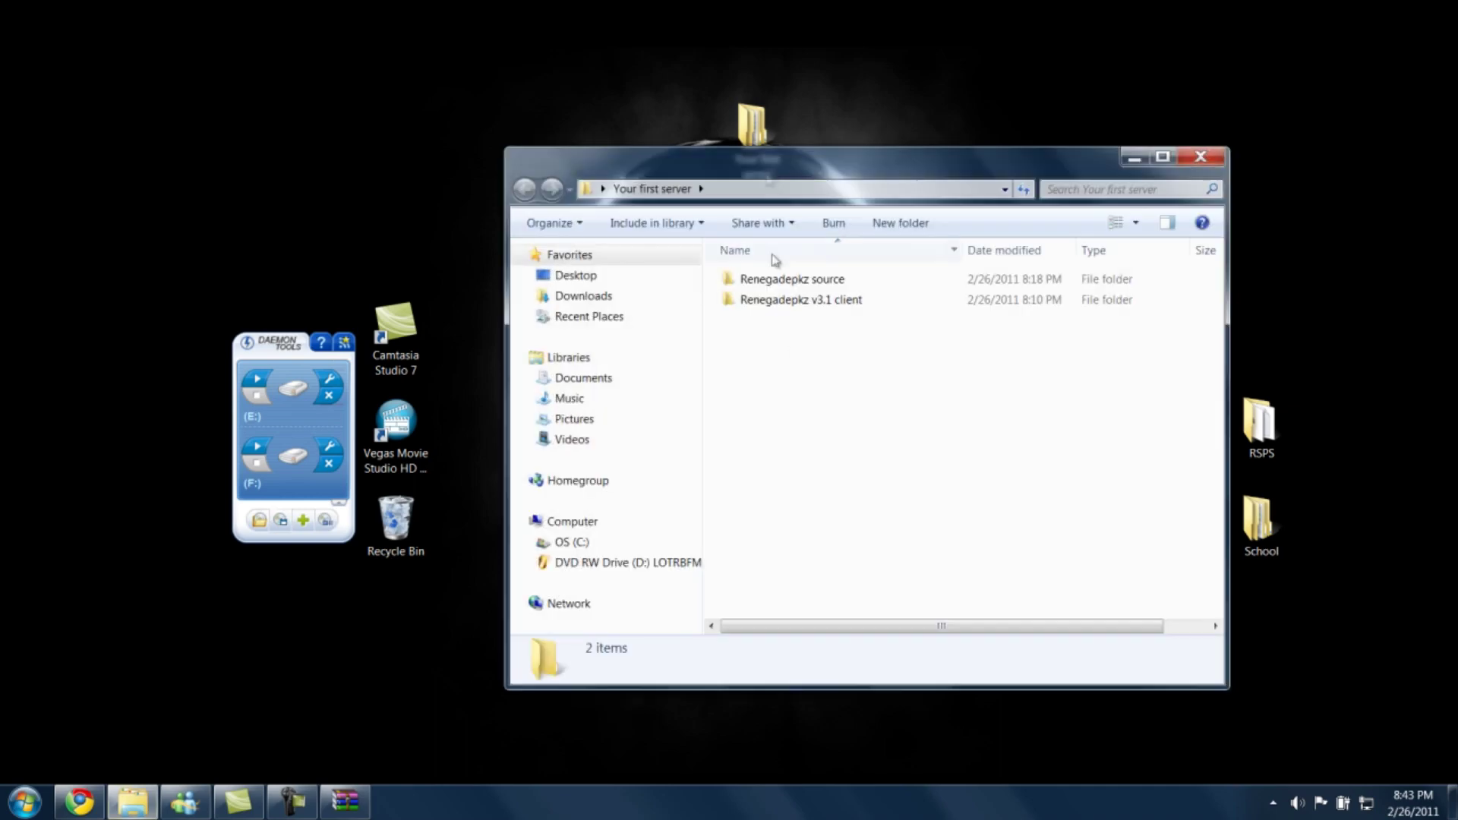
Step: Move the Renegadepkz v3.1 client and source folders to the desktop, then delete Your first server
{"action": "left_click", "coordinate": [851, 286]}
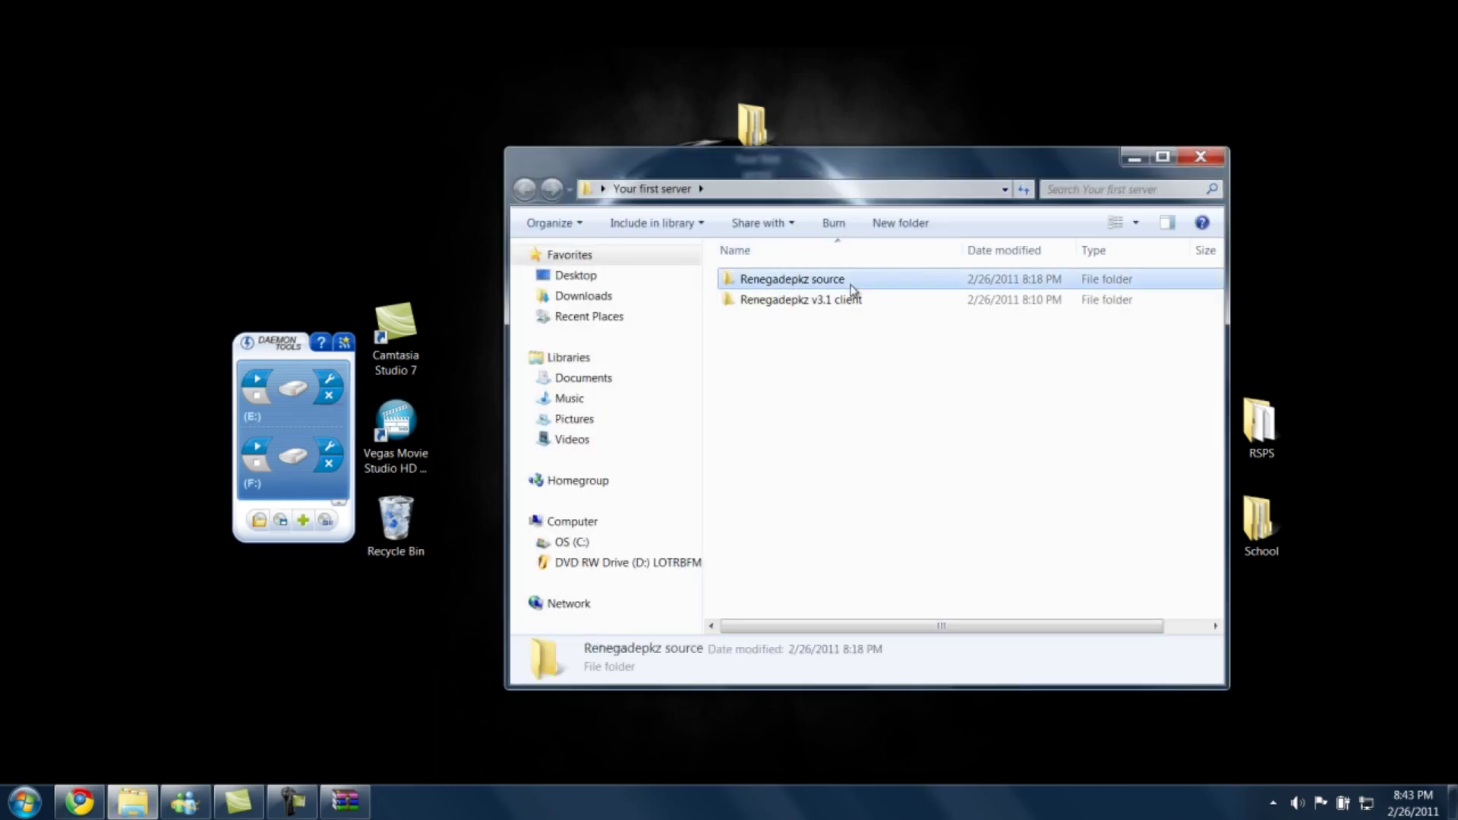
{"action": "left_click", "coordinate": [850, 302]}
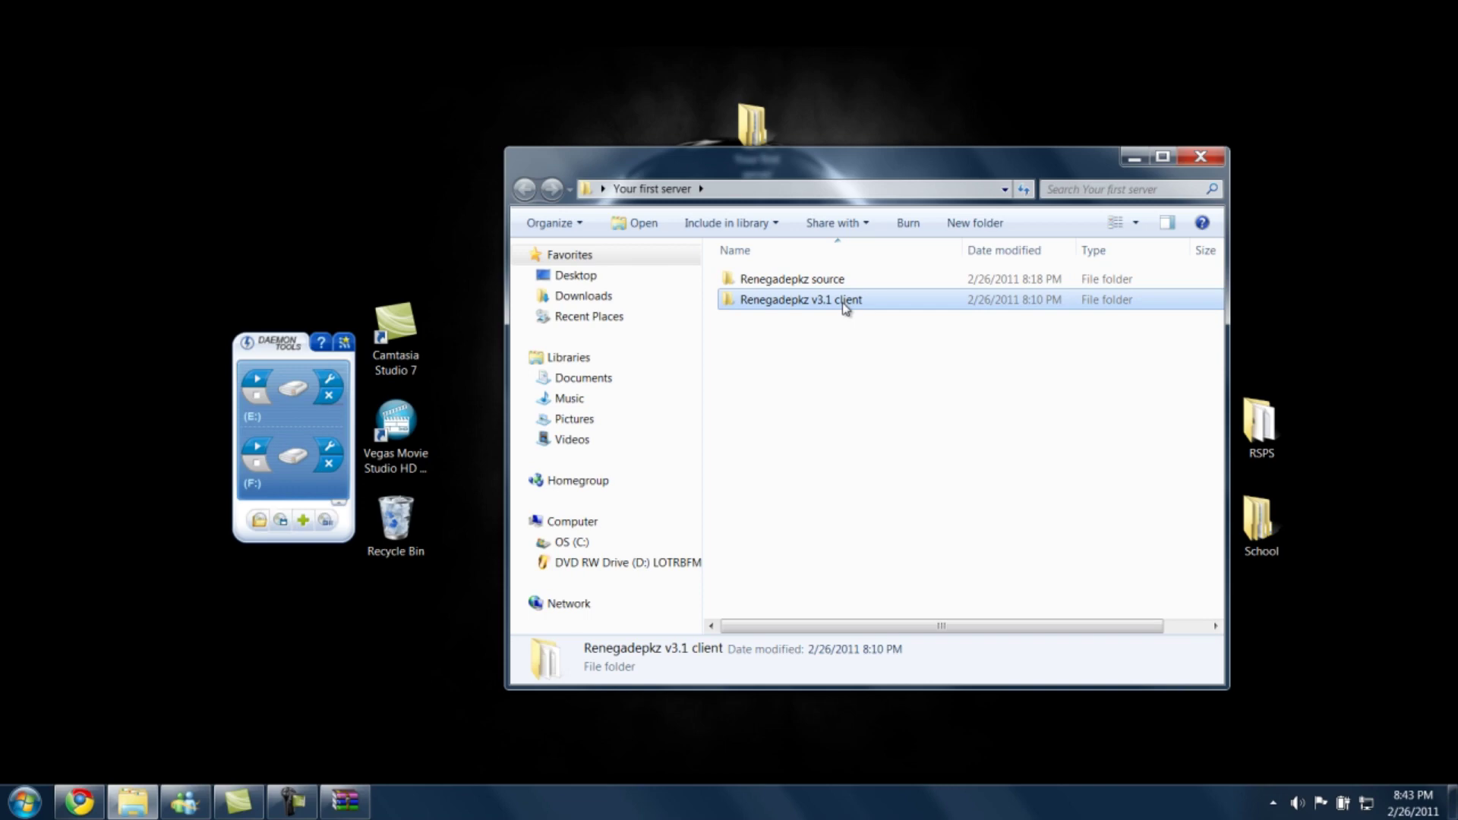
{"action": "left_click_drag", "start_coordinate": [845, 308], "coordinate": [431, 152]}
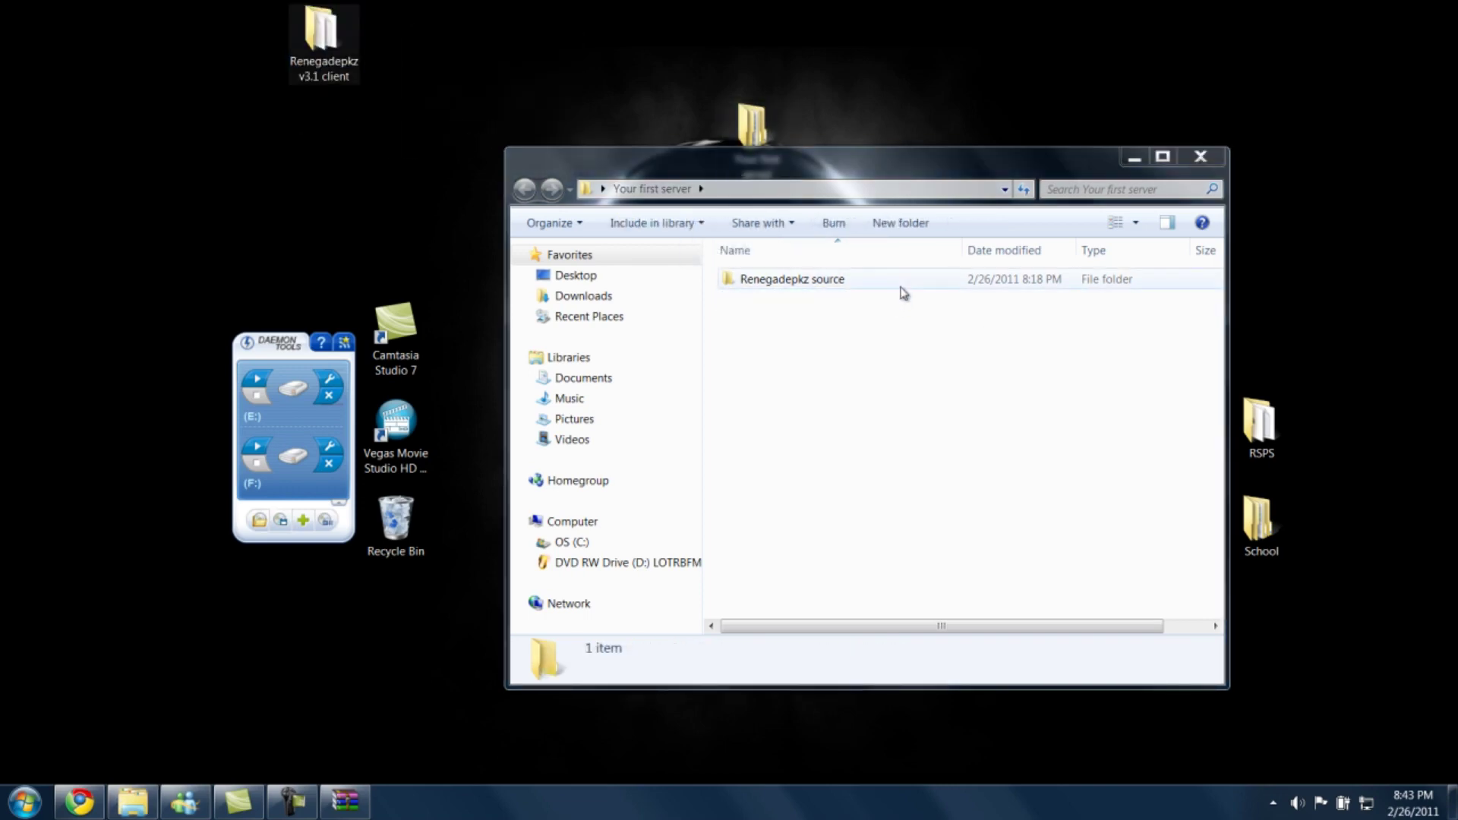
{"action": "left_click", "coordinate": [863, 287]}
{"action": "left_click_drag", "start_coordinate": [786, 290], "coordinate": [312, 200]}
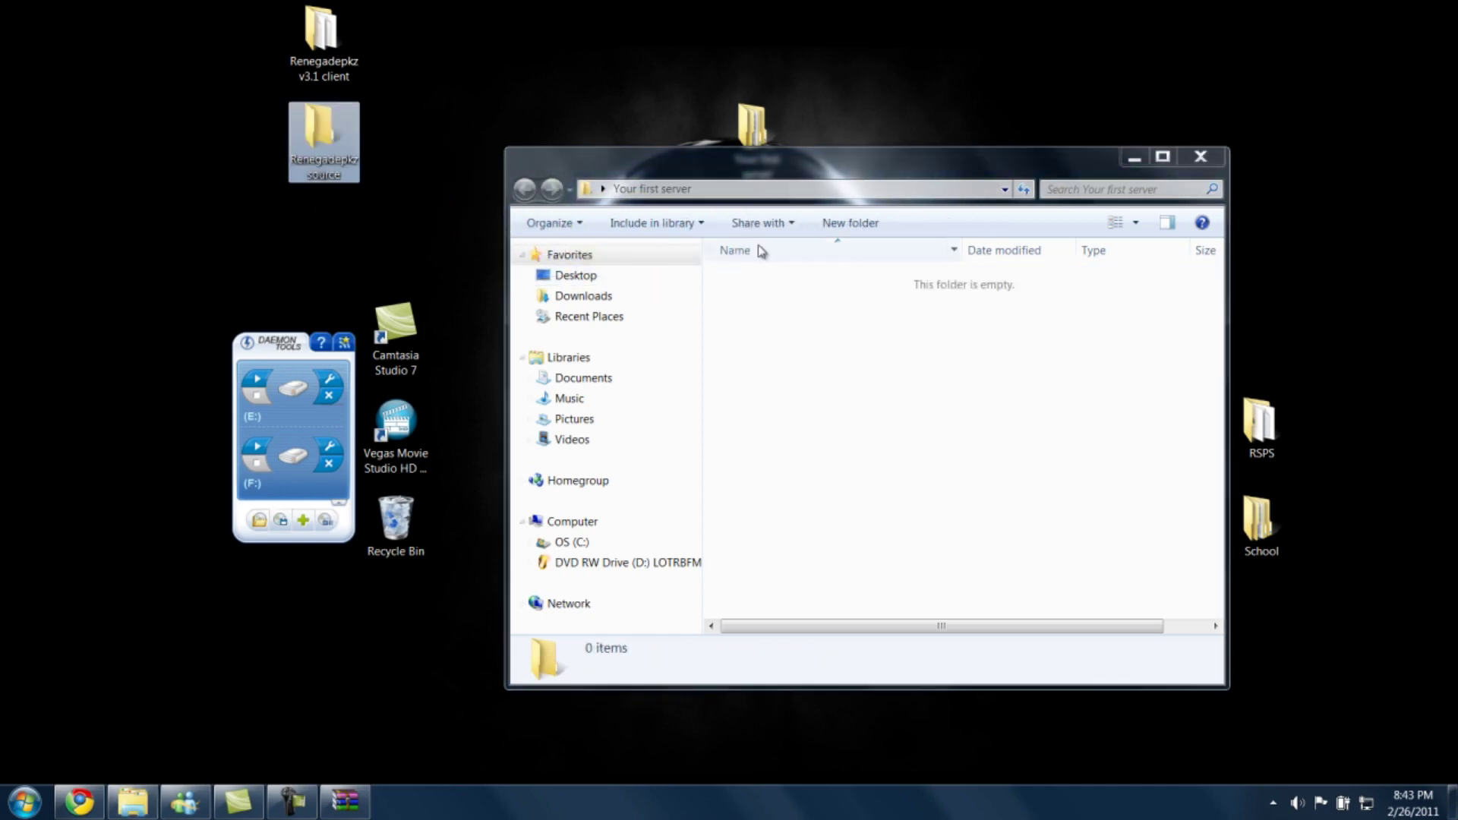
{"action": "left_click", "coordinate": [1199, 164]}
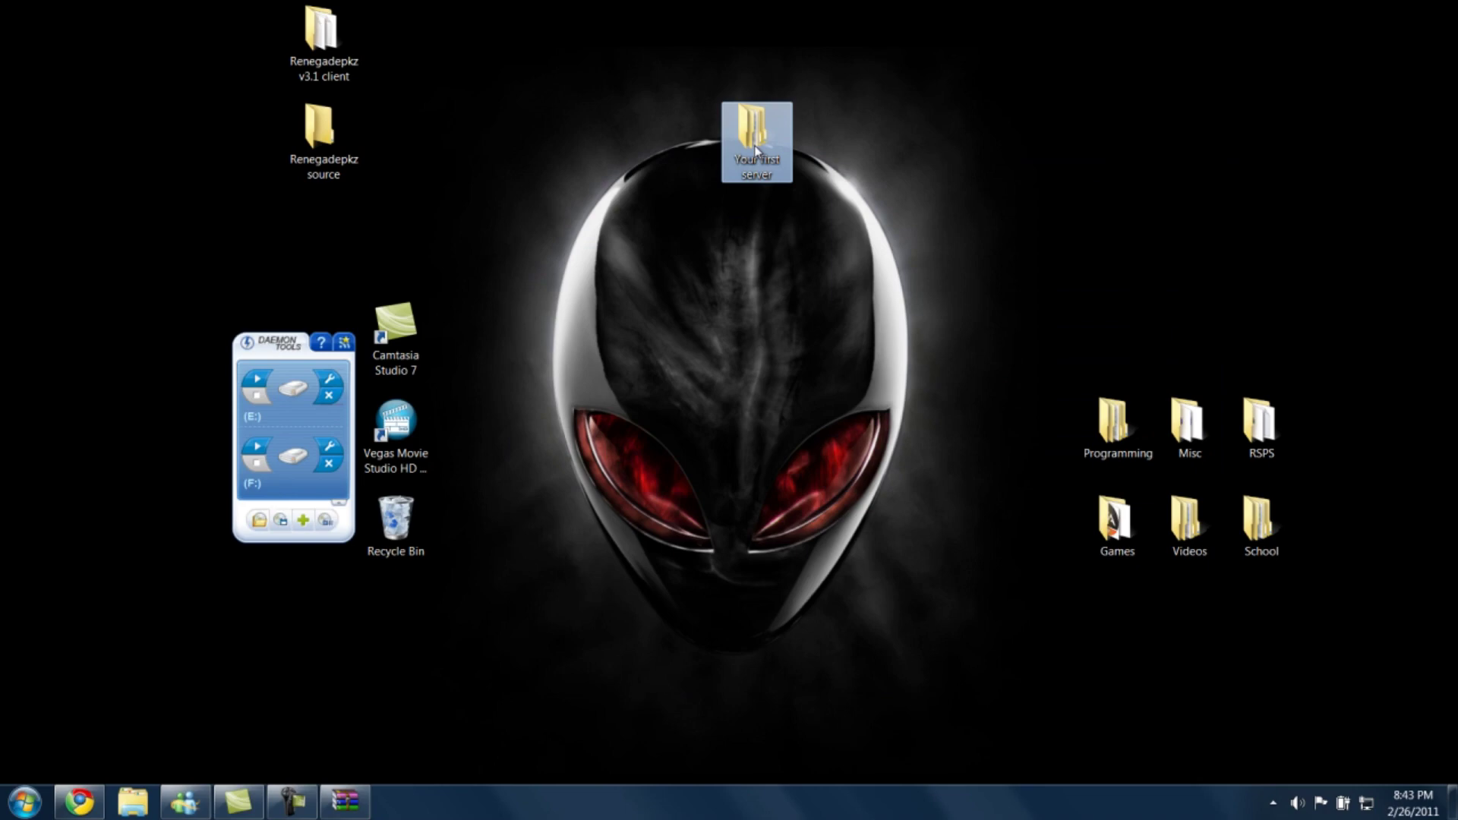
{"action": "key", "text": "Delete"}
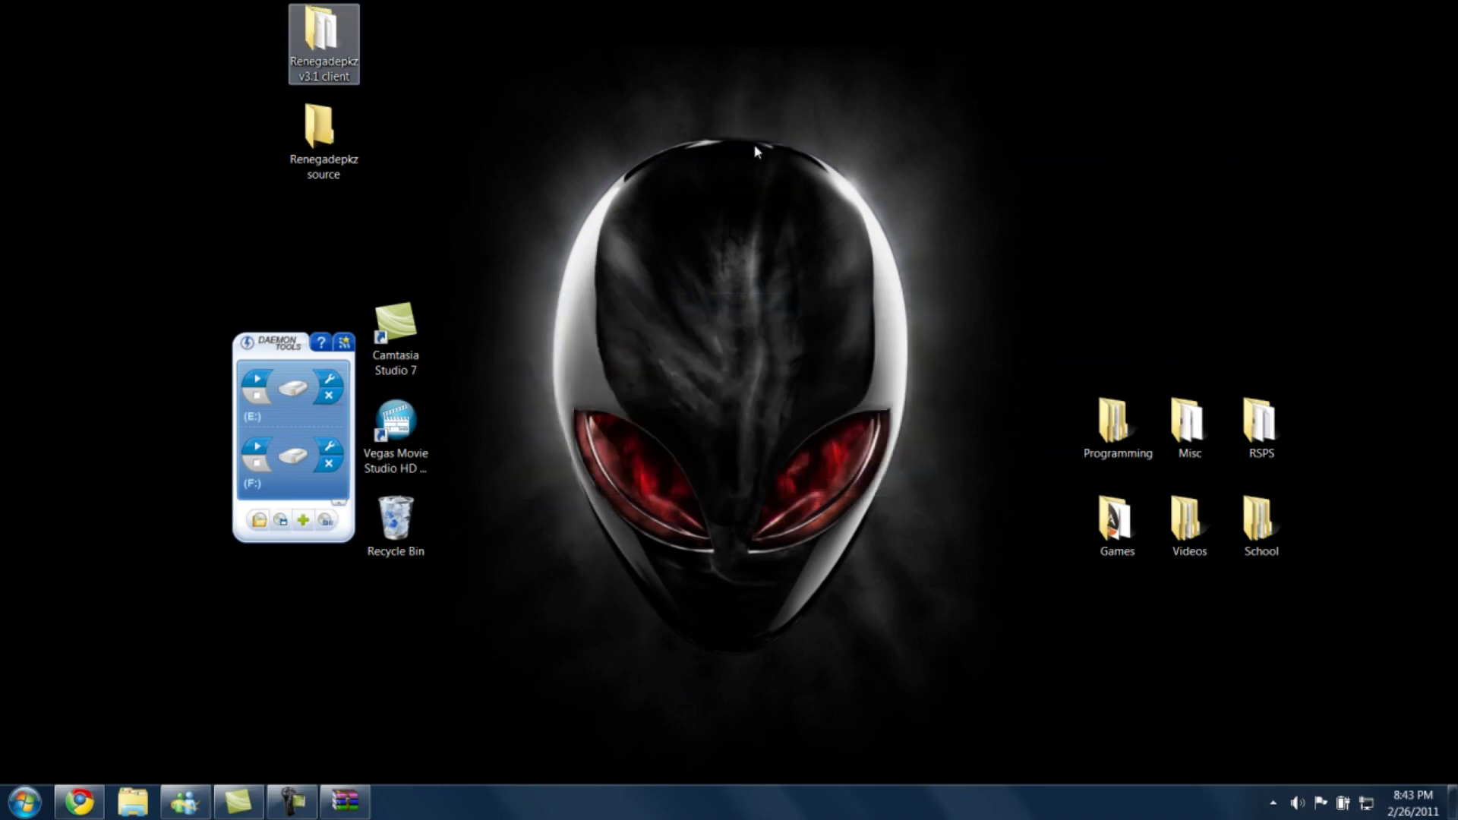
Step: Place the Renegadepkz source and client folders side by side and open Renegadepkz source
{"action": "left_click", "coordinate": [356, 116]}
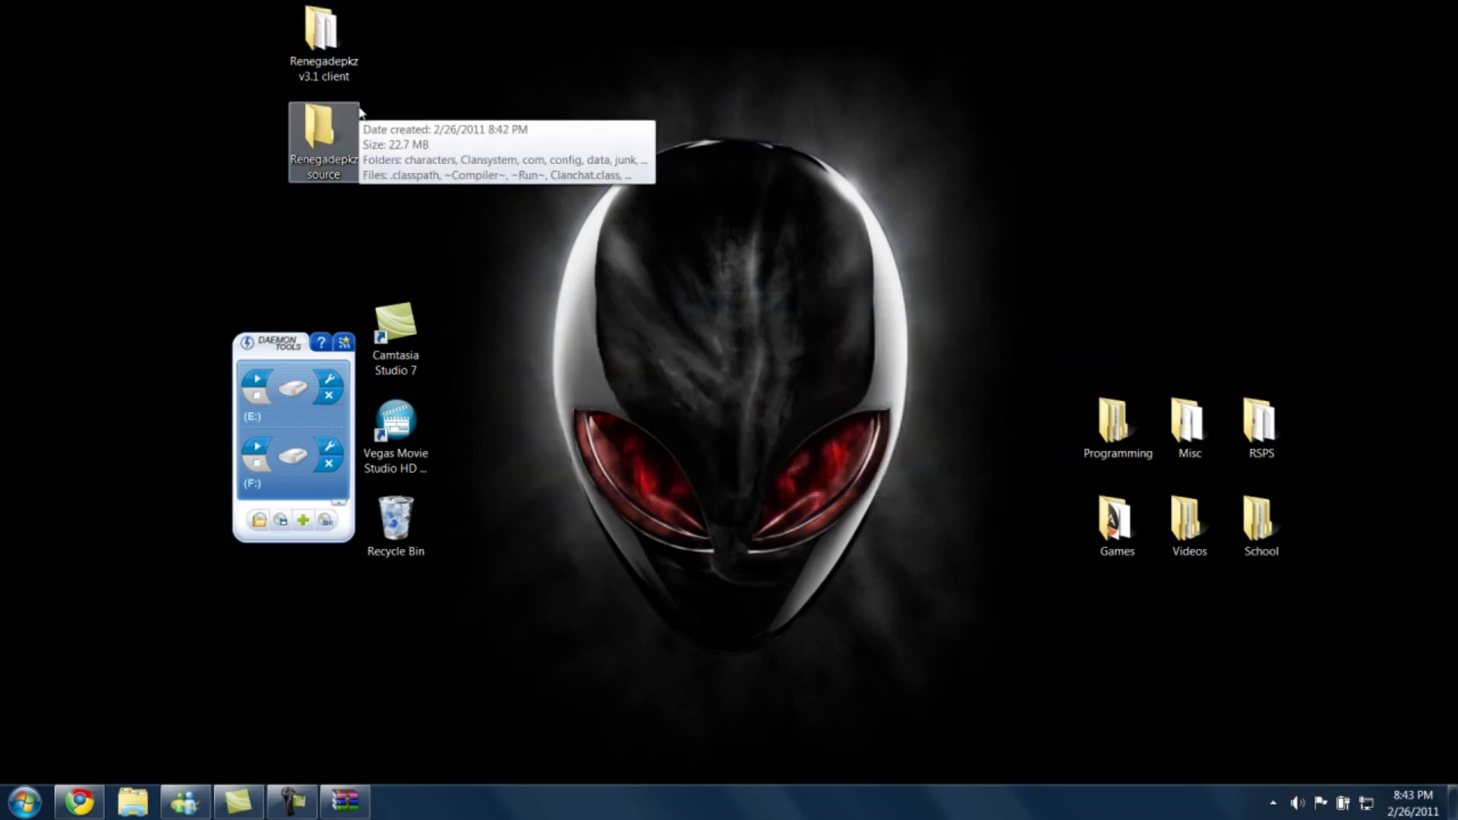
{"action": "left_click_drag", "start_coordinate": [360, 112], "coordinate": [501, 114]}
{"action": "left_click_drag", "start_coordinate": [340, 64], "coordinate": [373, 137]}
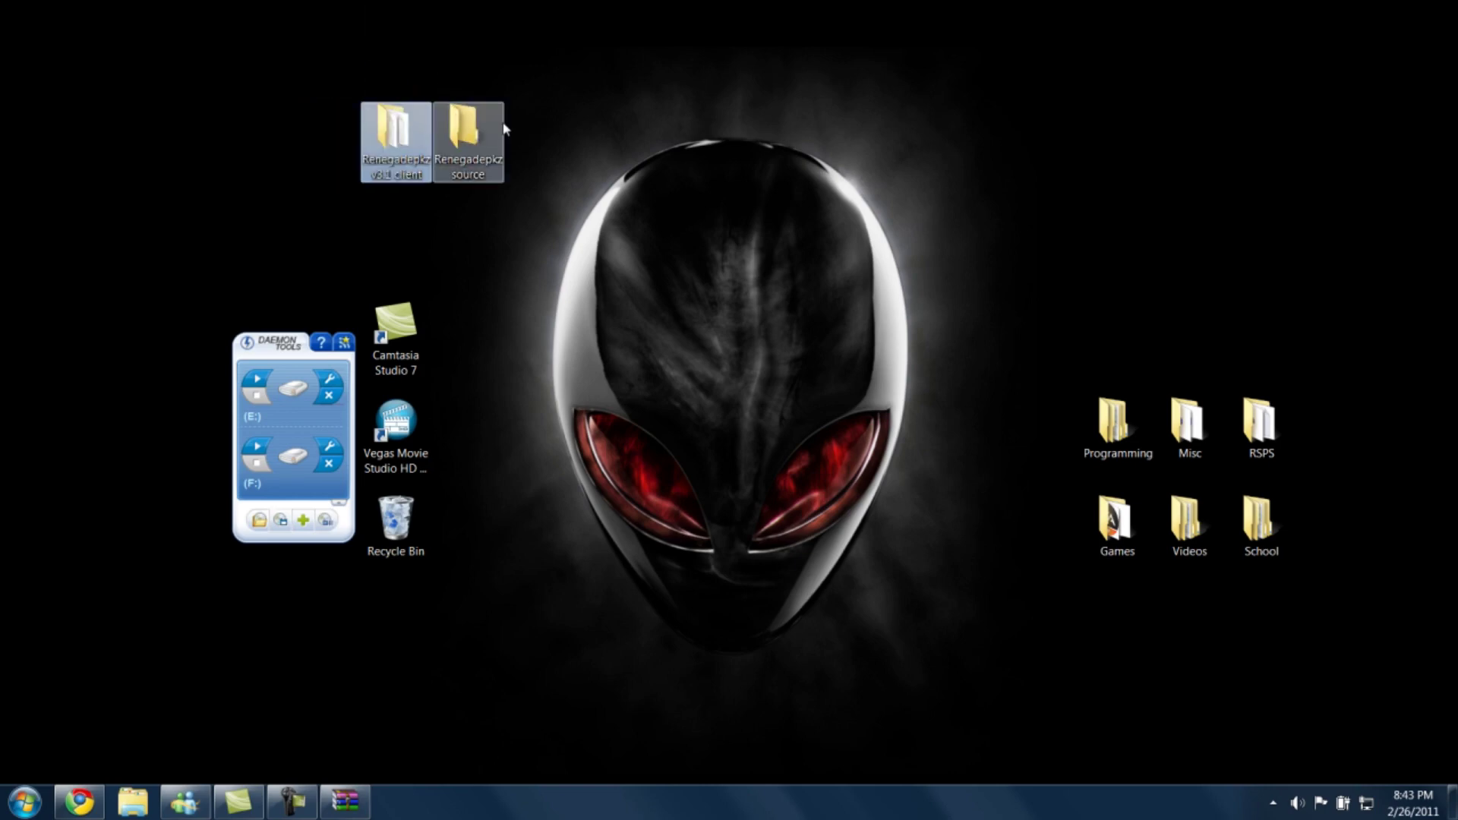
{"action": "double_click", "coordinate": [468, 136]}
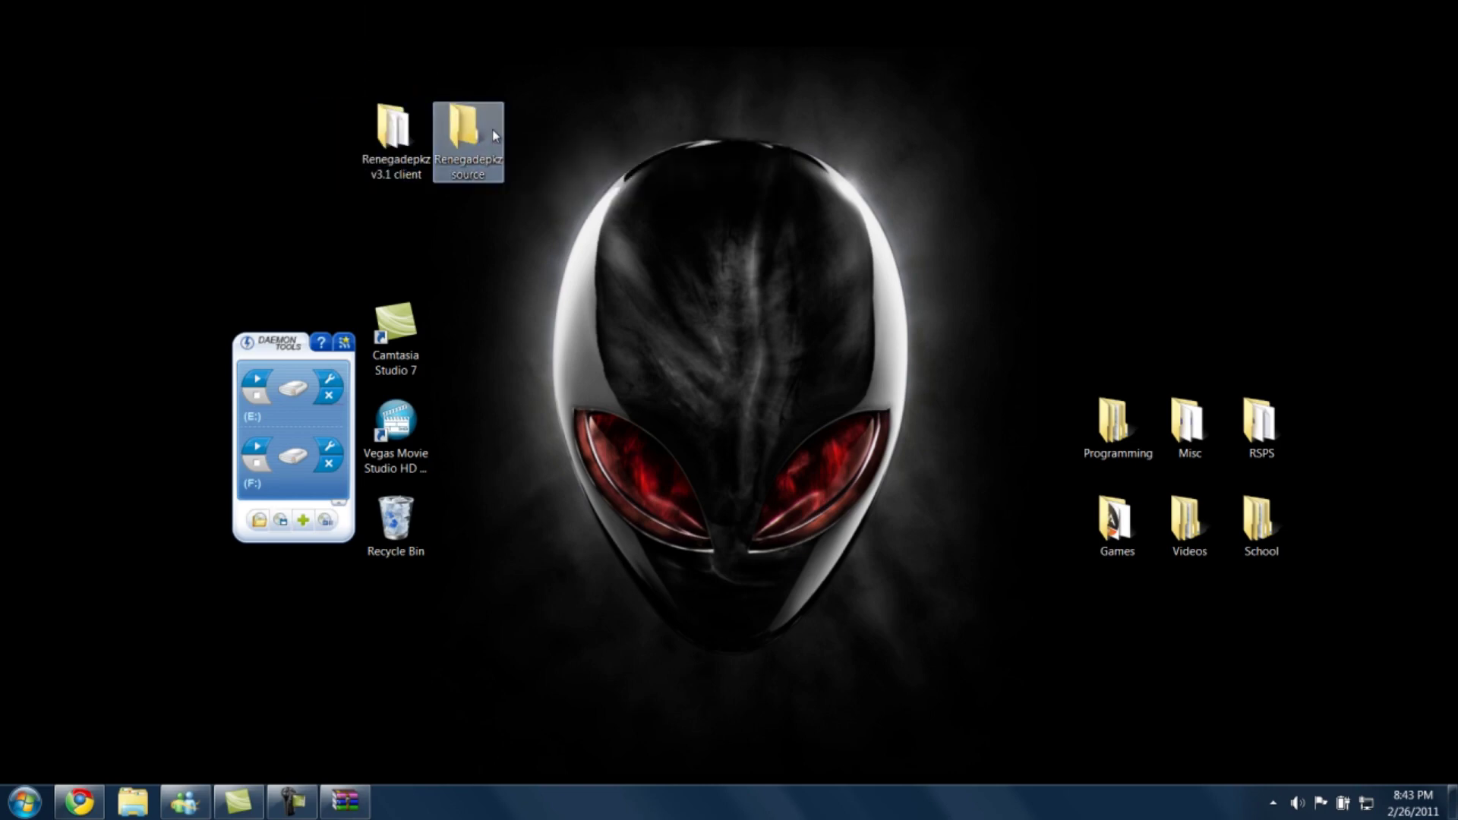
Step: Run ~Run~.bat to bring the server online, minimize the Running Server console
{"action": "left_click", "coordinate": [932, 468]}
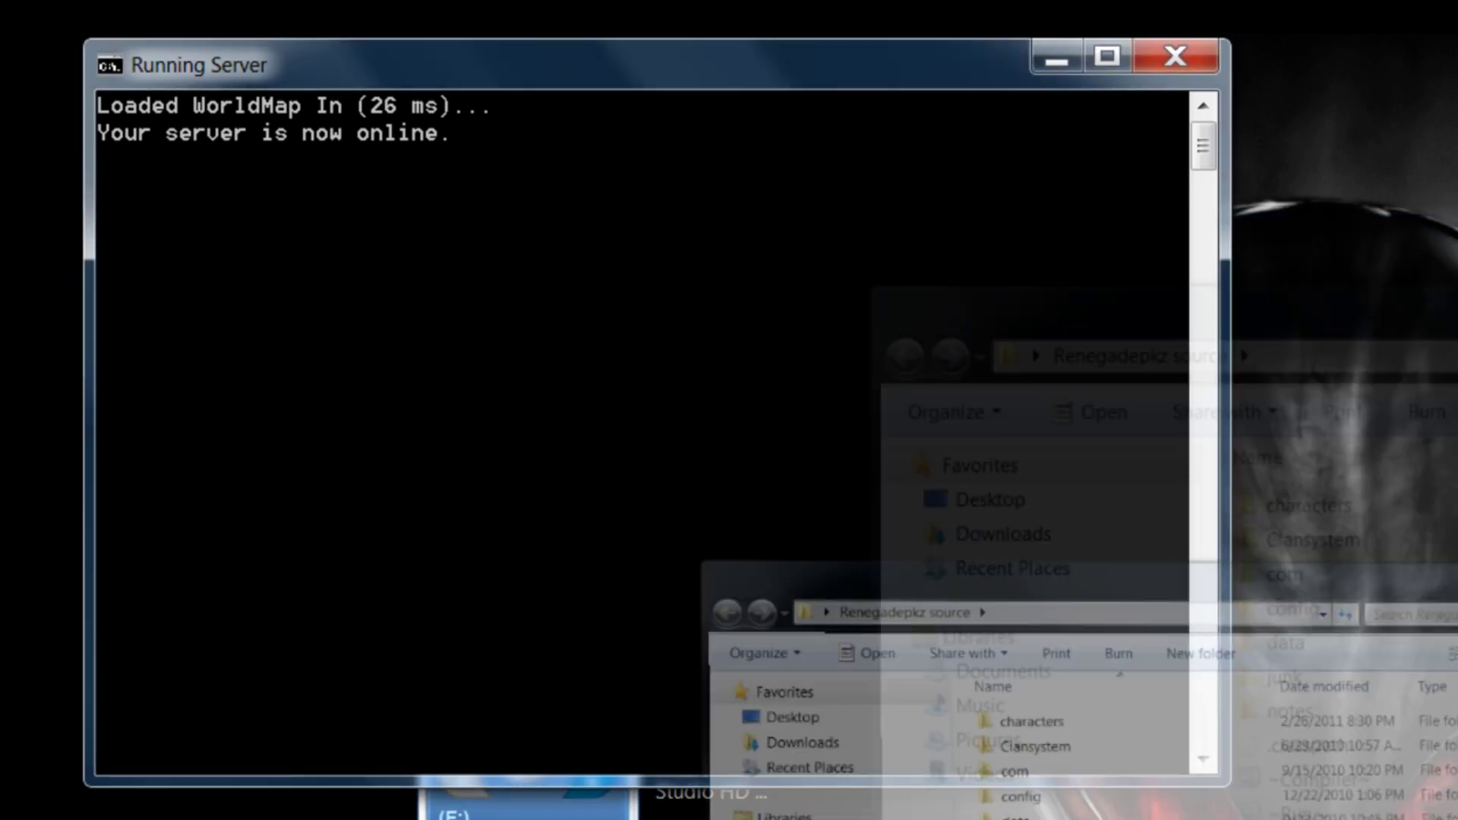
{"action": "left_click", "coordinate": [1067, 66]}
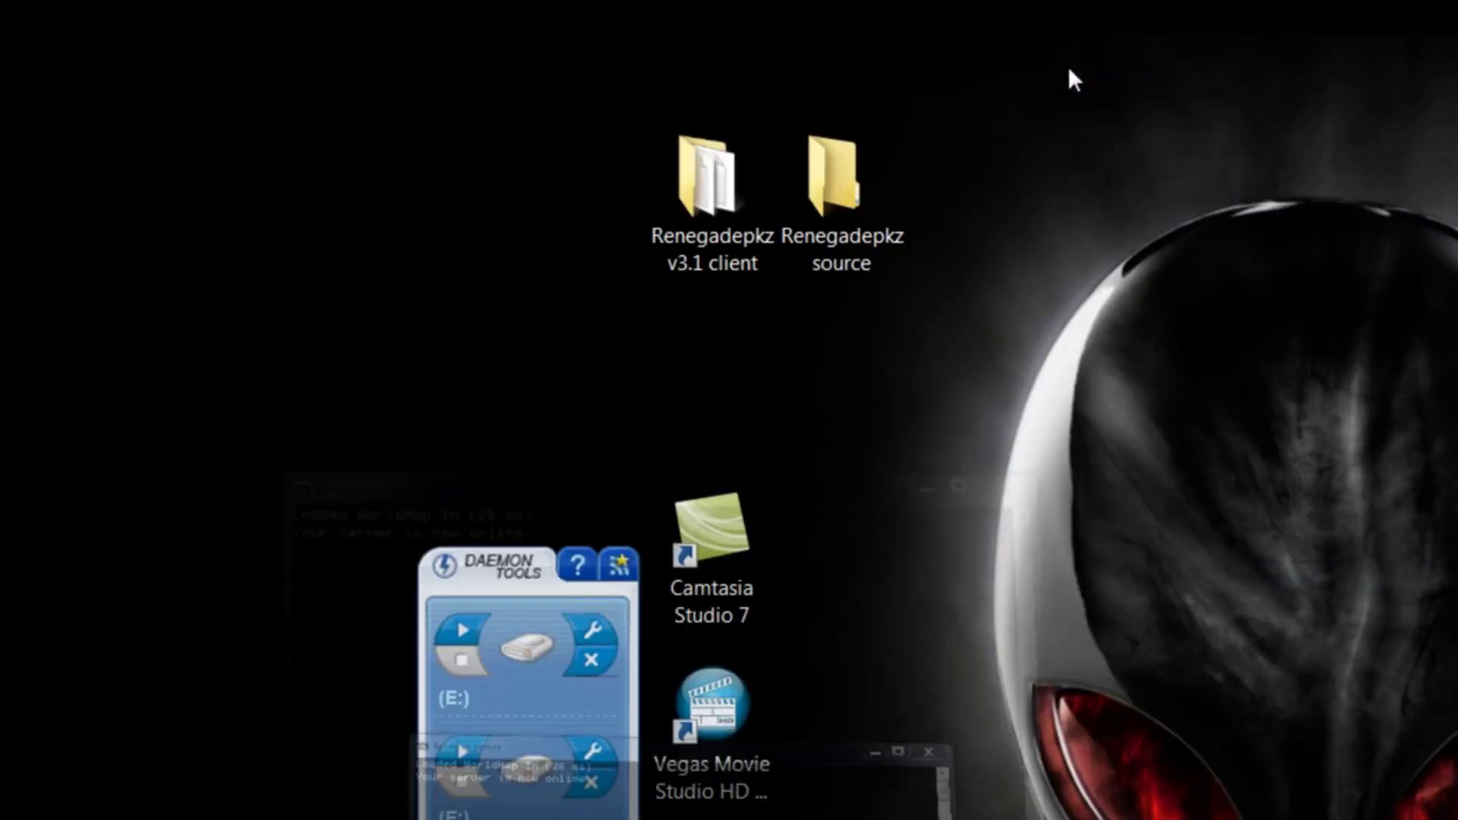
{"action": "double_click", "coordinate": [731, 231]}
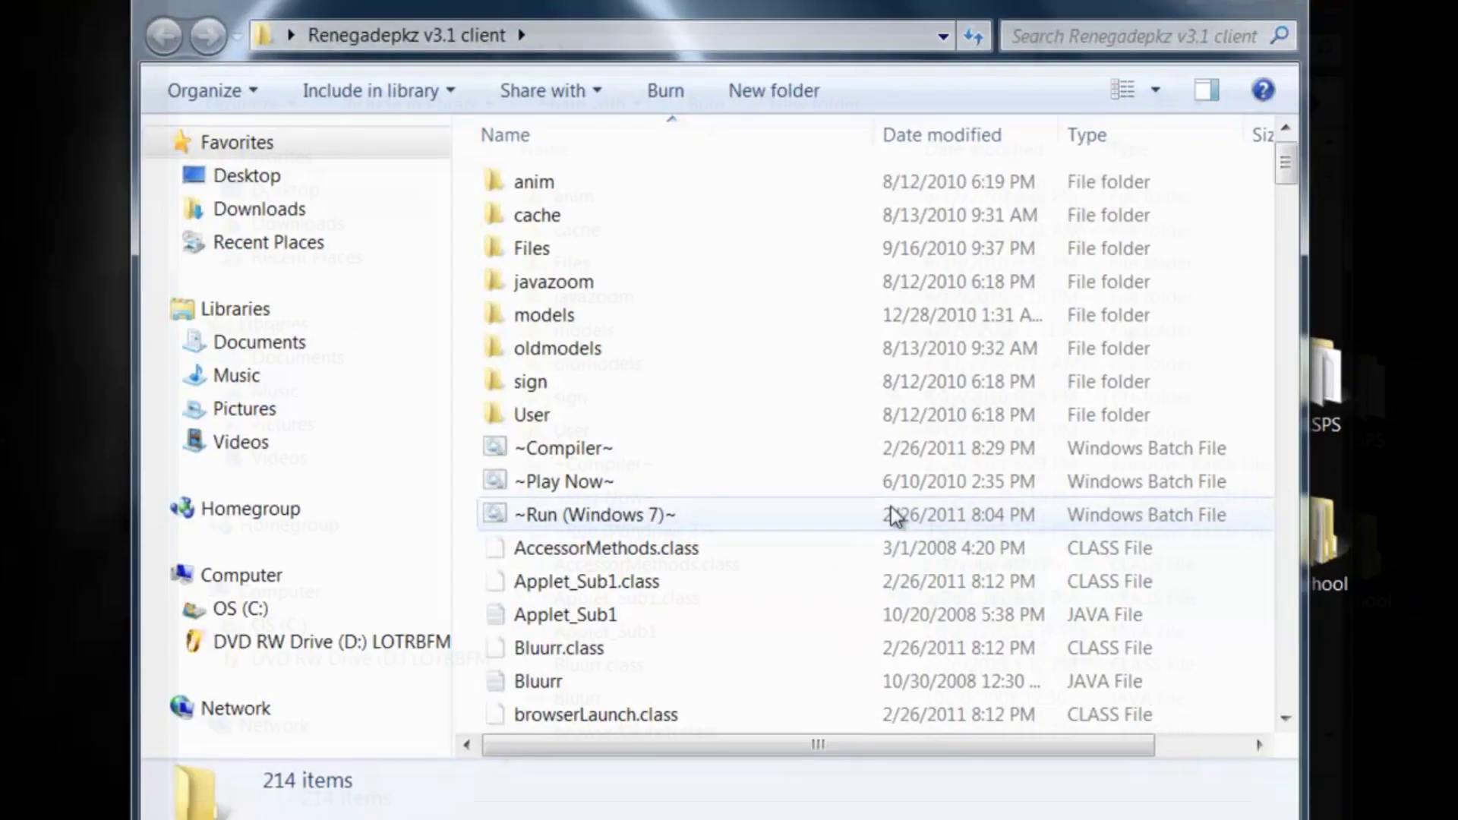
Step: Launch ~Run (Windows 7)~.bat from the Renegadepkz v3.1 client folder
{"action": "left_click", "coordinate": [860, 503]}
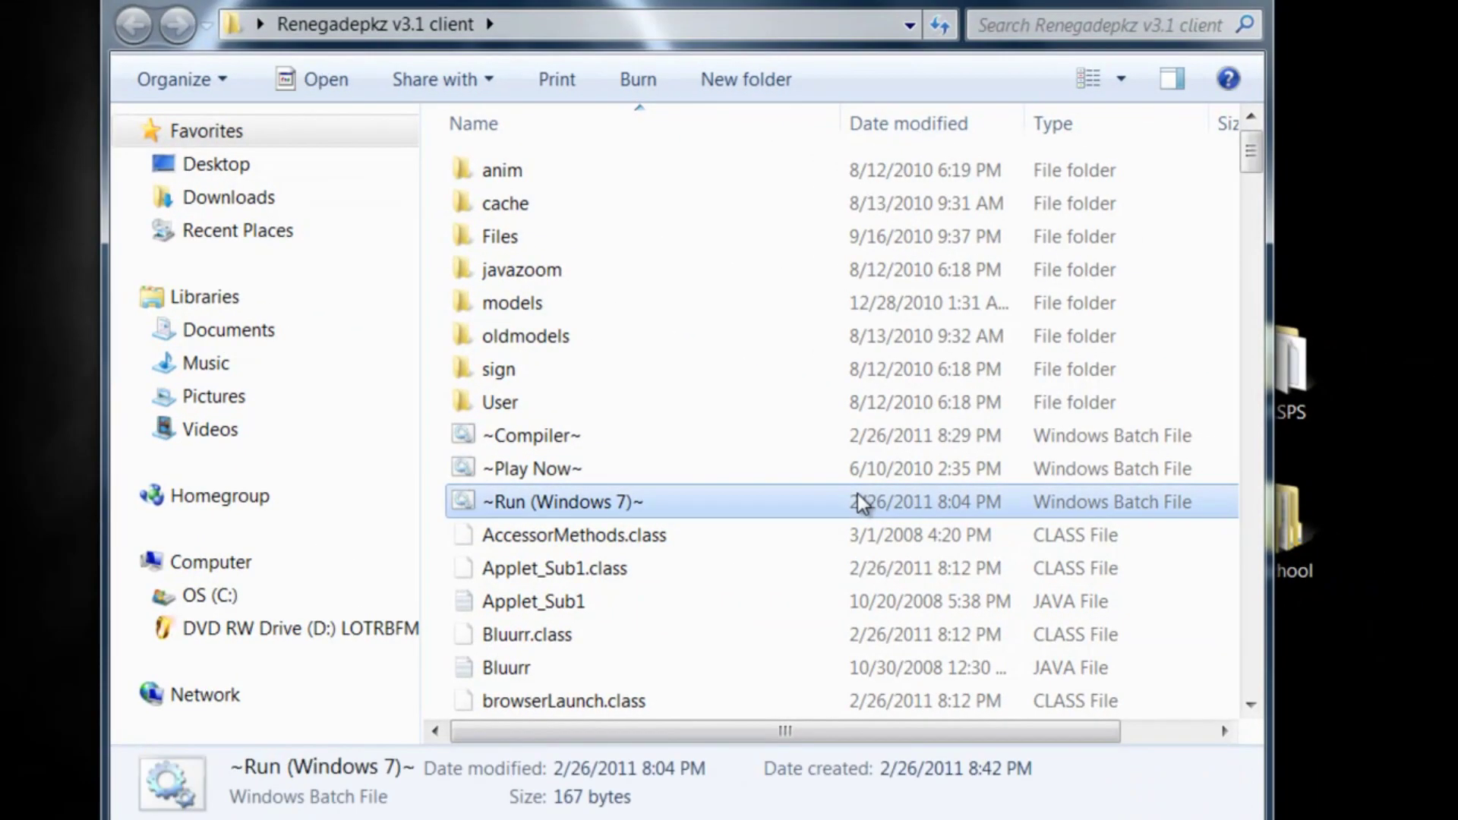
{"action": "left_click", "coordinate": [735, 472]}
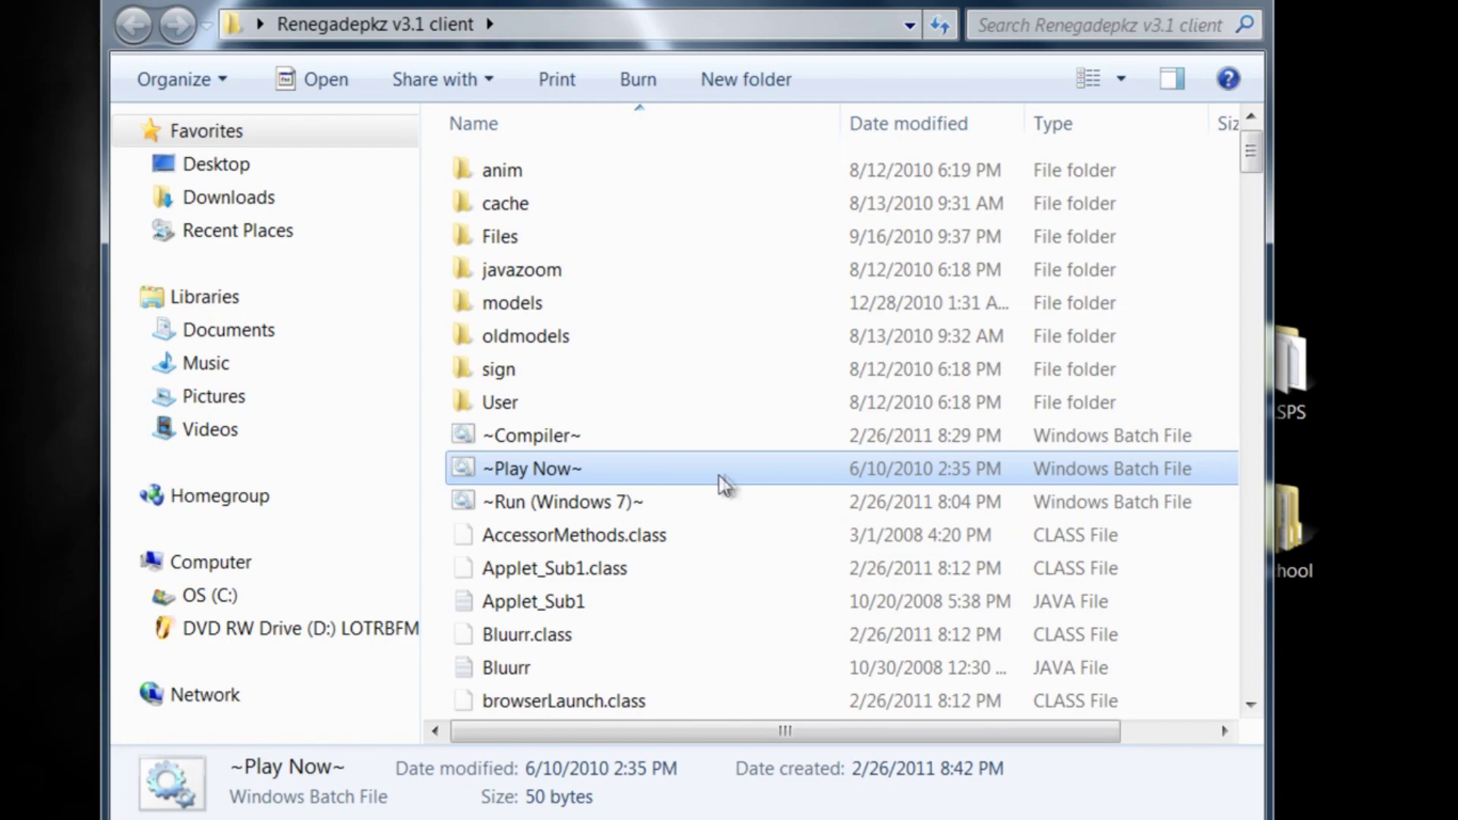
{"action": "double_click", "coordinate": [605, 504]}
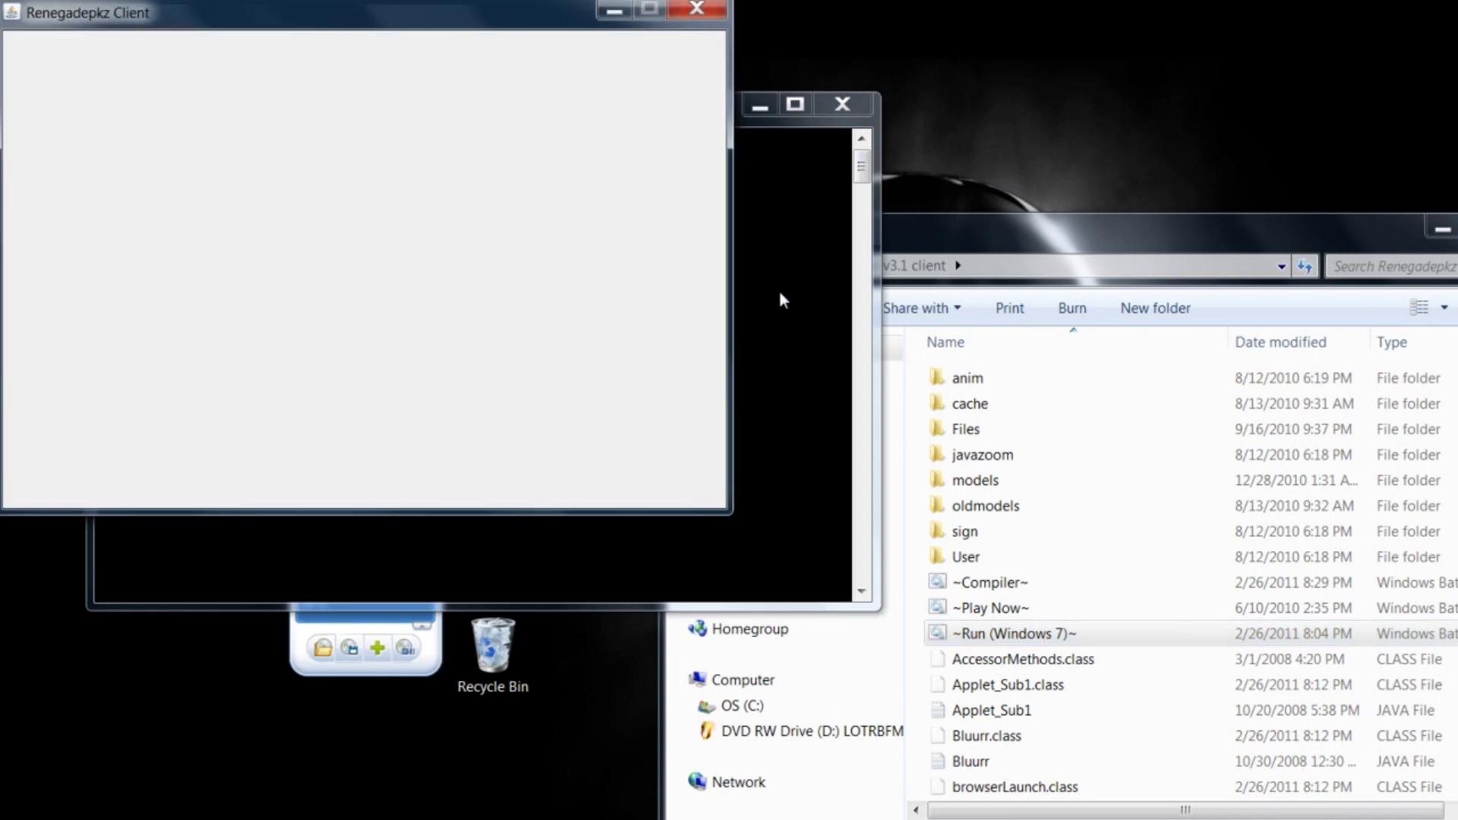
Step: Close the leftover cmd.exe window and move the Renegadepkz Client window into place
{"action": "left_click", "coordinate": [790, 293]}
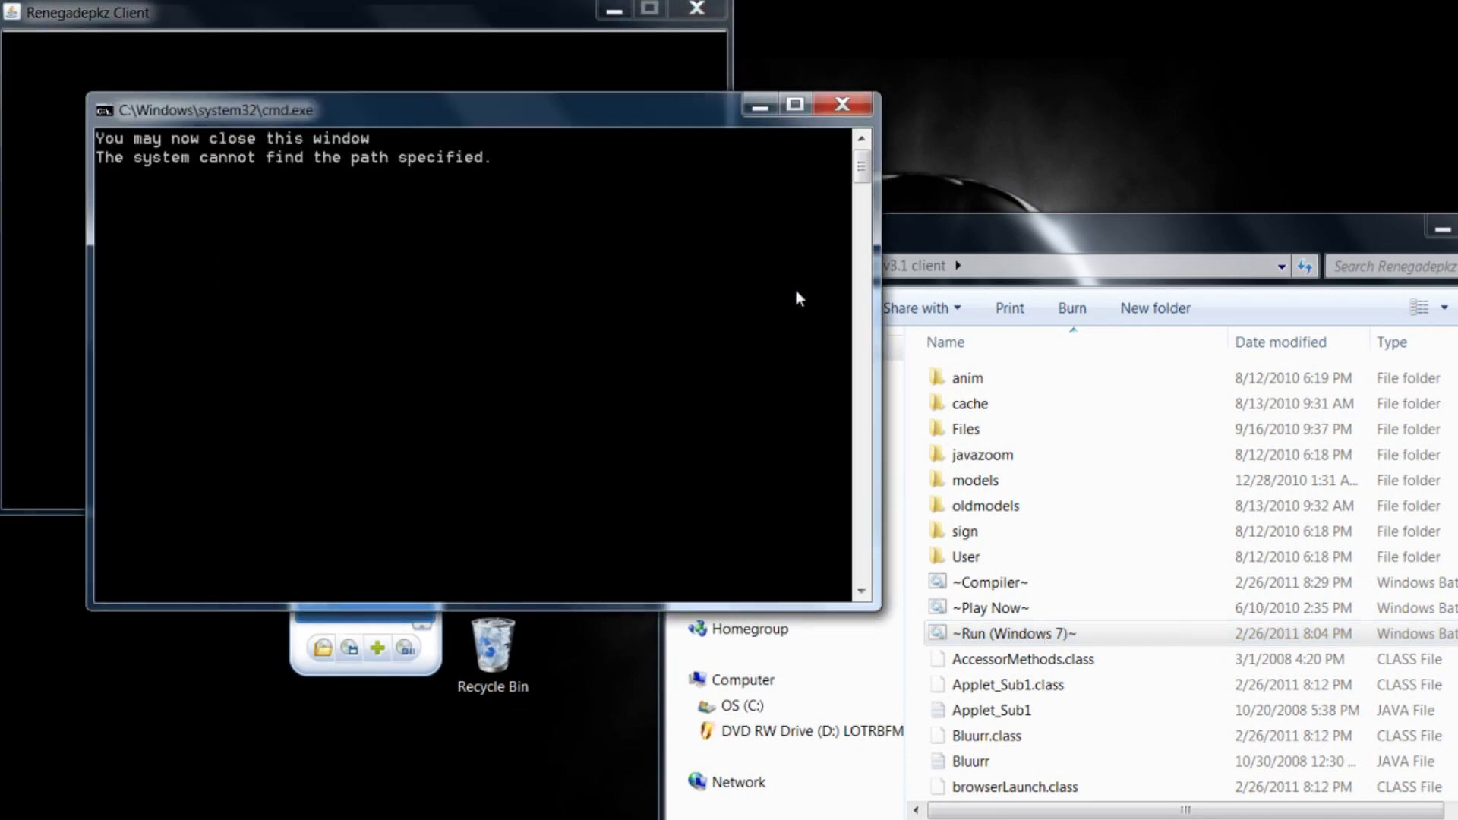
{"action": "left_click", "coordinate": [841, 106]}
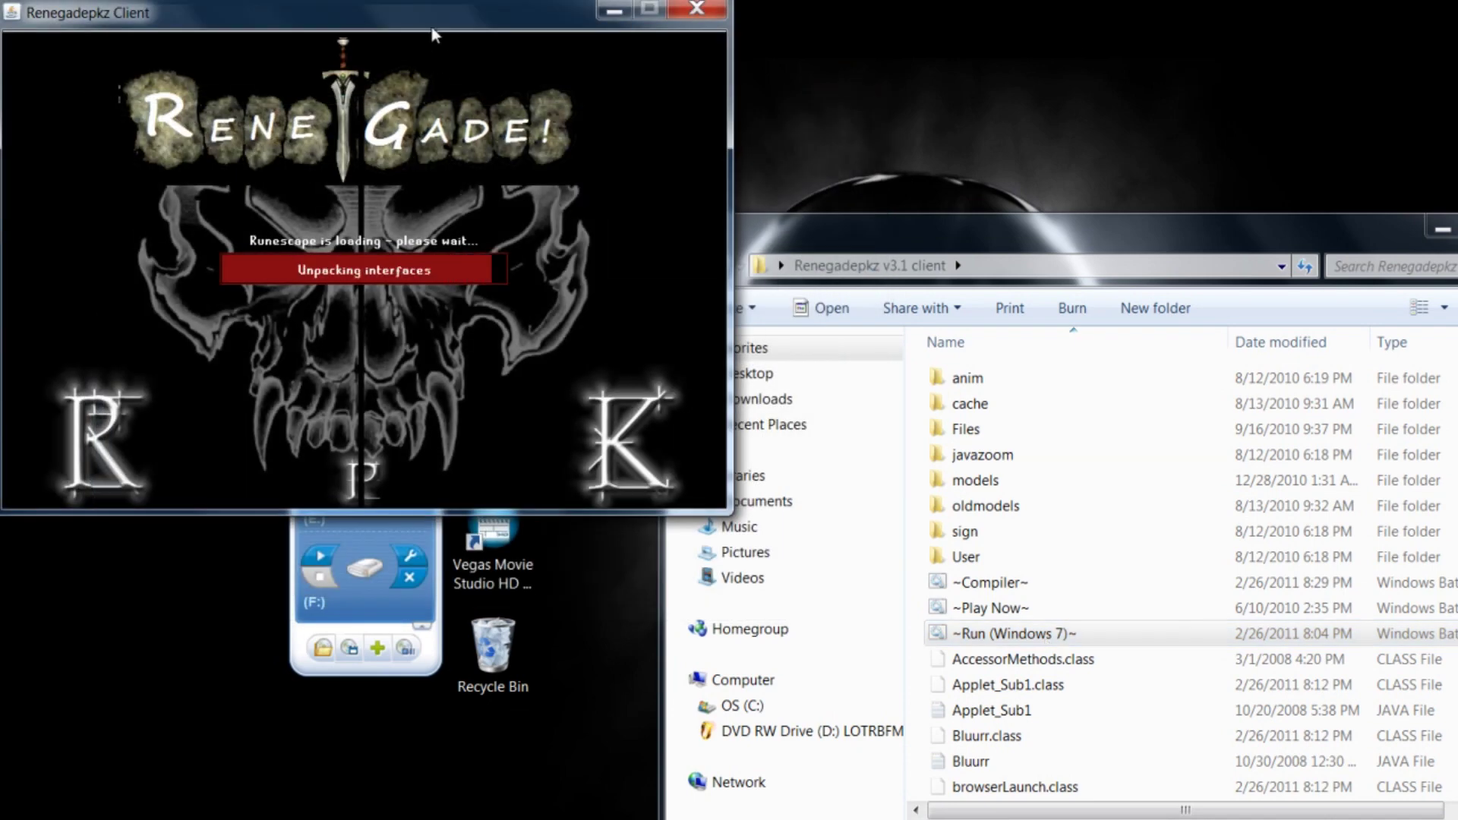
{"action": "left_click_drag", "start_coordinate": [394, 14], "coordinate": [835, 223]}
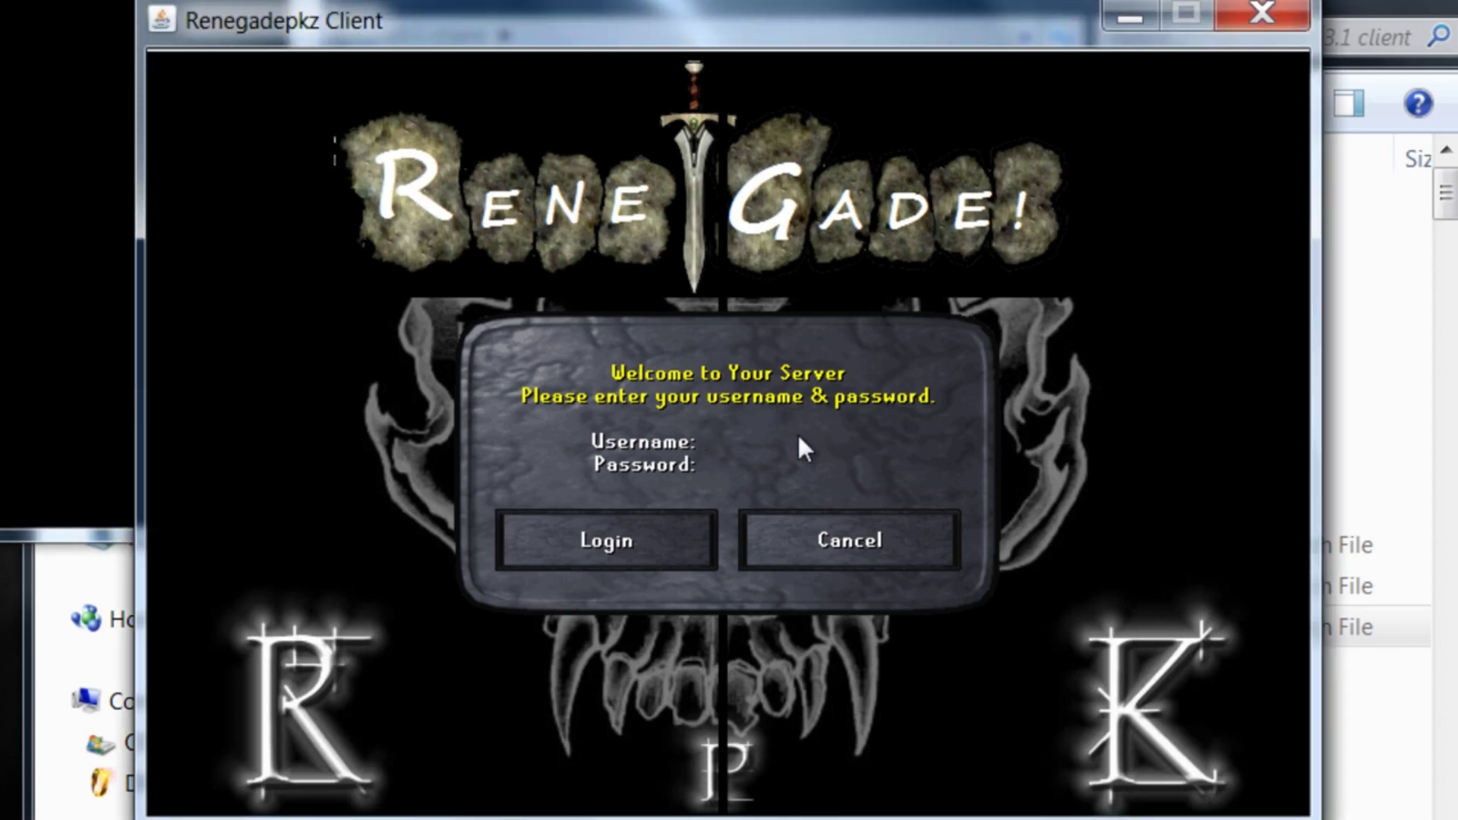
Step: Log in with the account username and password and accept the default character design
{"action": "type", "text": "dilvine"}
{"action": "key", "text": "Return"}
{"action": "type", "text": "*****"}
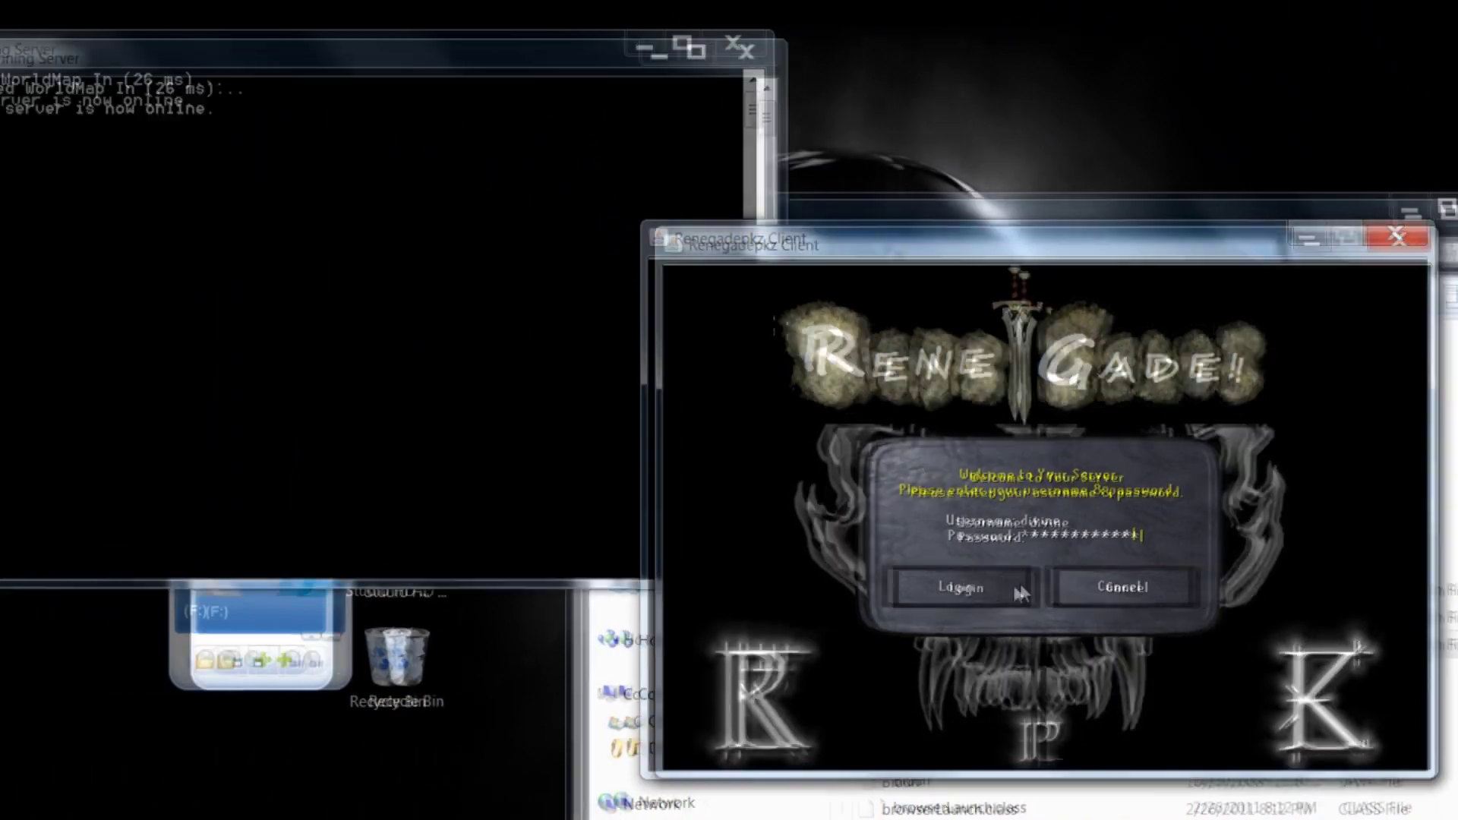
{"action": "key", "text": "Return"}
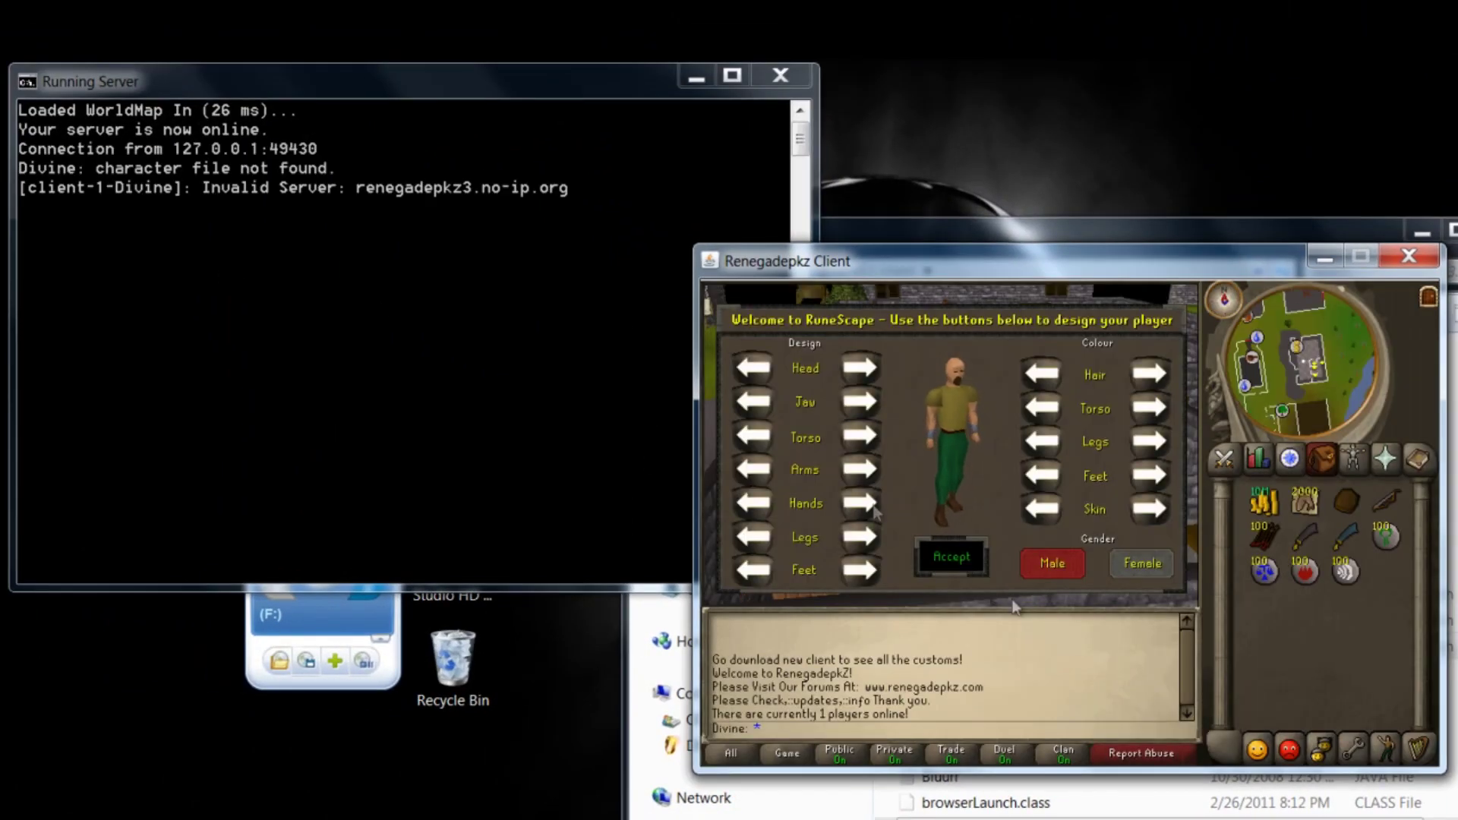
{"action": "left_click", "coordinate": [961, 561]}
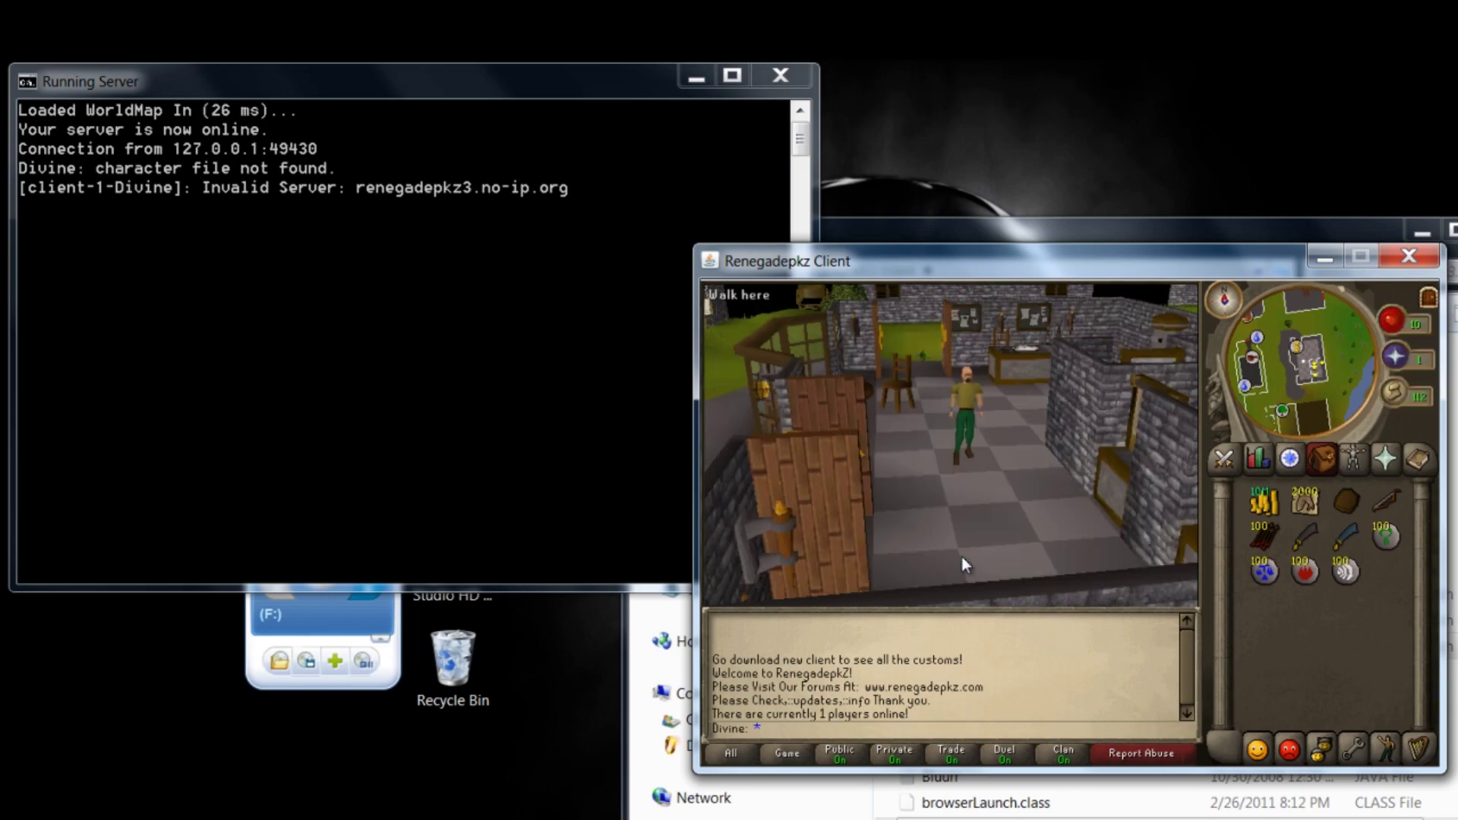
Step: Rotate the game camera with the arrow keys, view walk options, then close the client
{"action": "key", "text": "Left"}
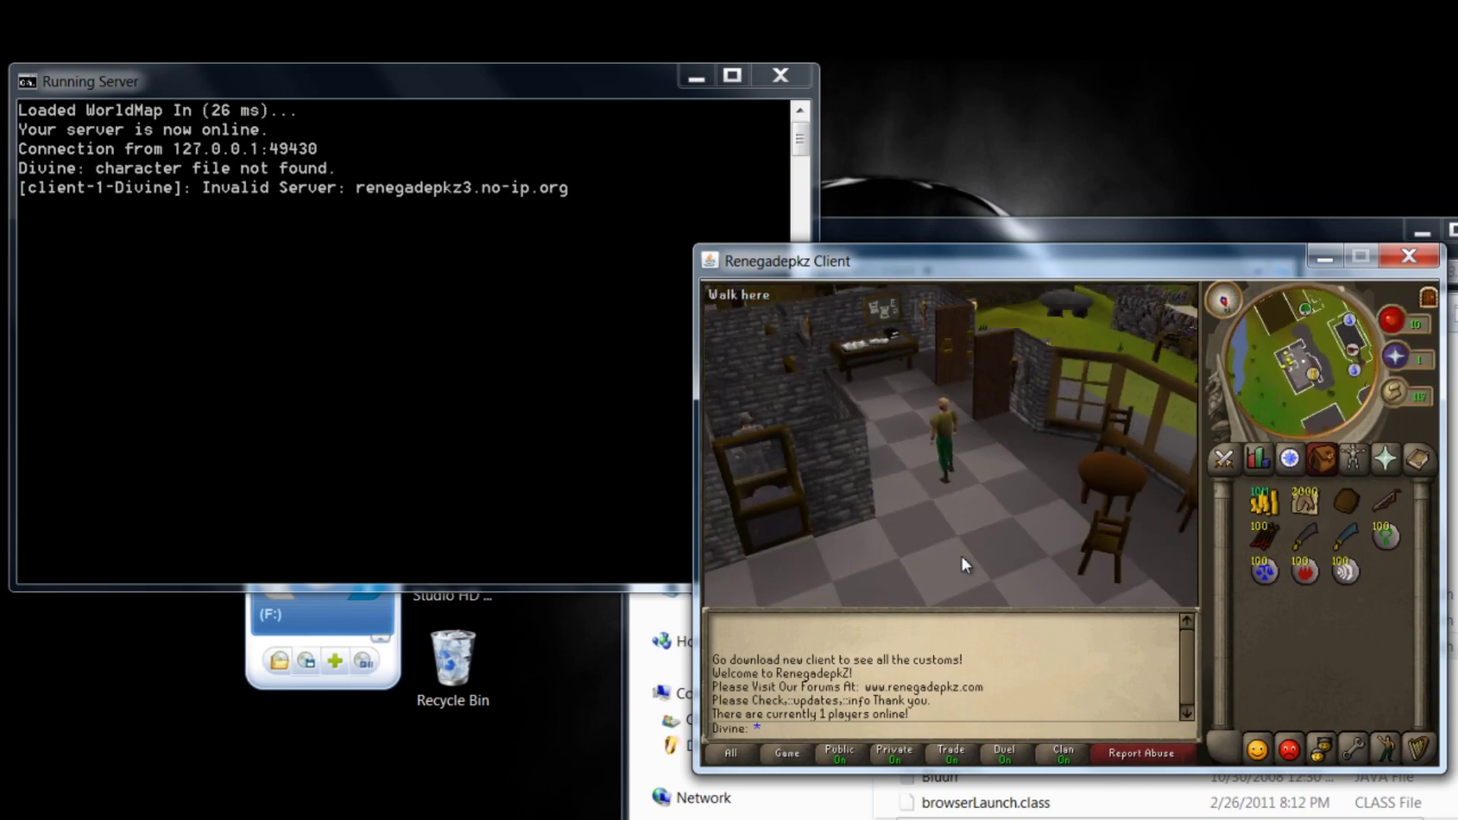
{"action": "key", "text": "Left"}
{"action": "key", "text": "Up"}
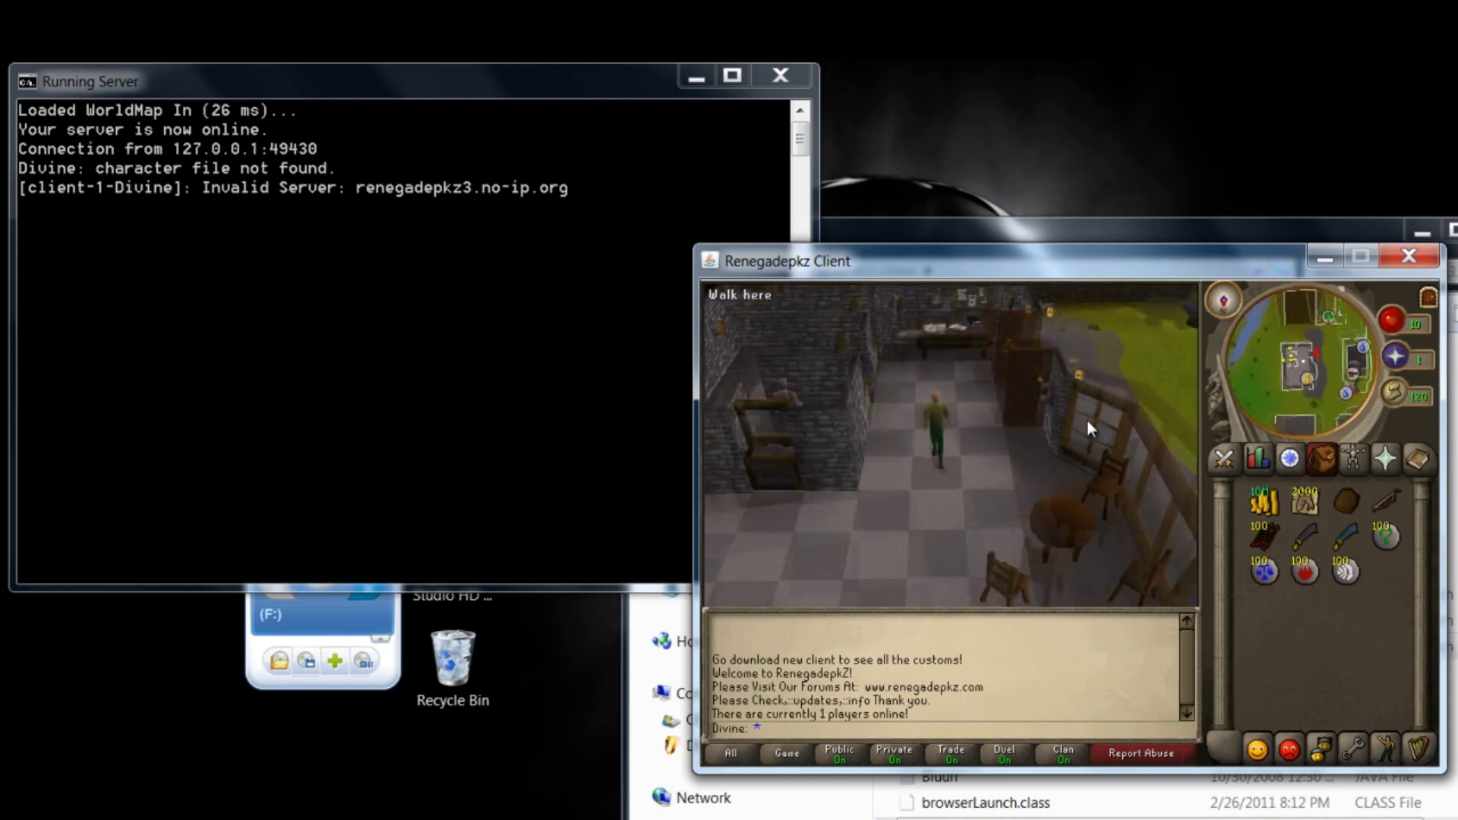
{"action": "key", "text": "Left"}
{"action": "key", "text": "Down"}
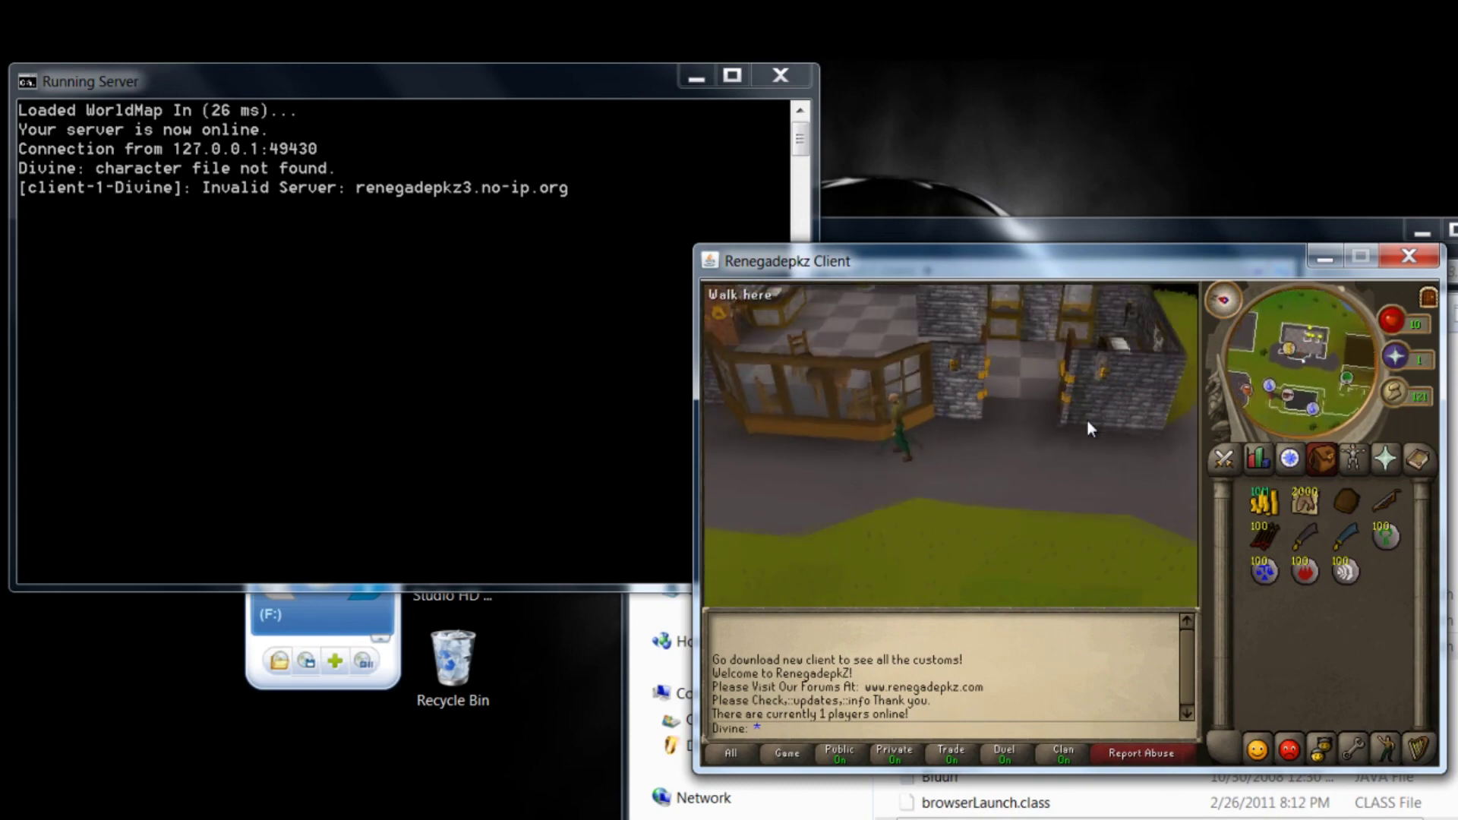
{"action": "key", "text": "Left"}
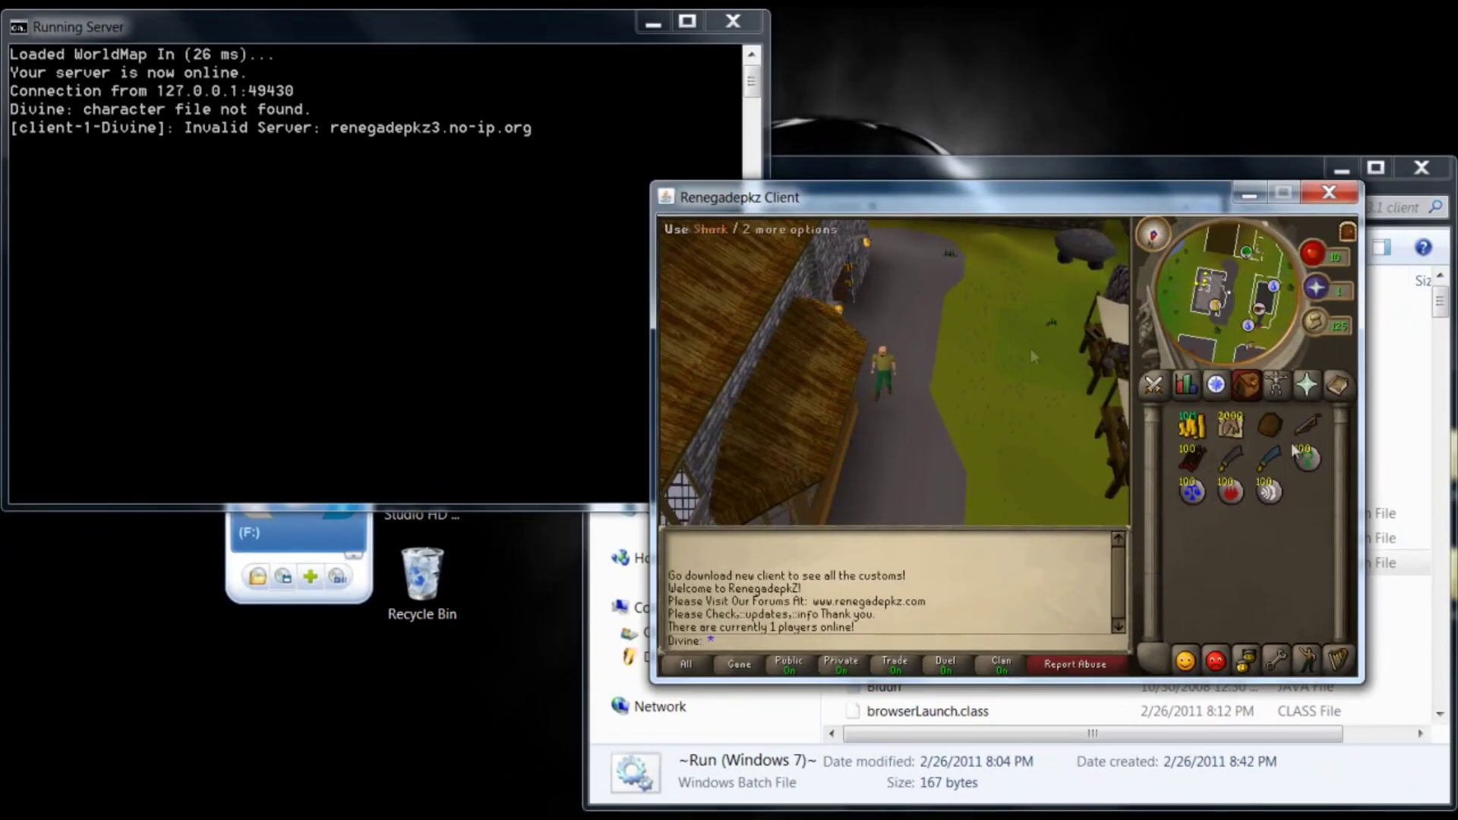
{"action": "right_click", "coordinate": [936, 414]}
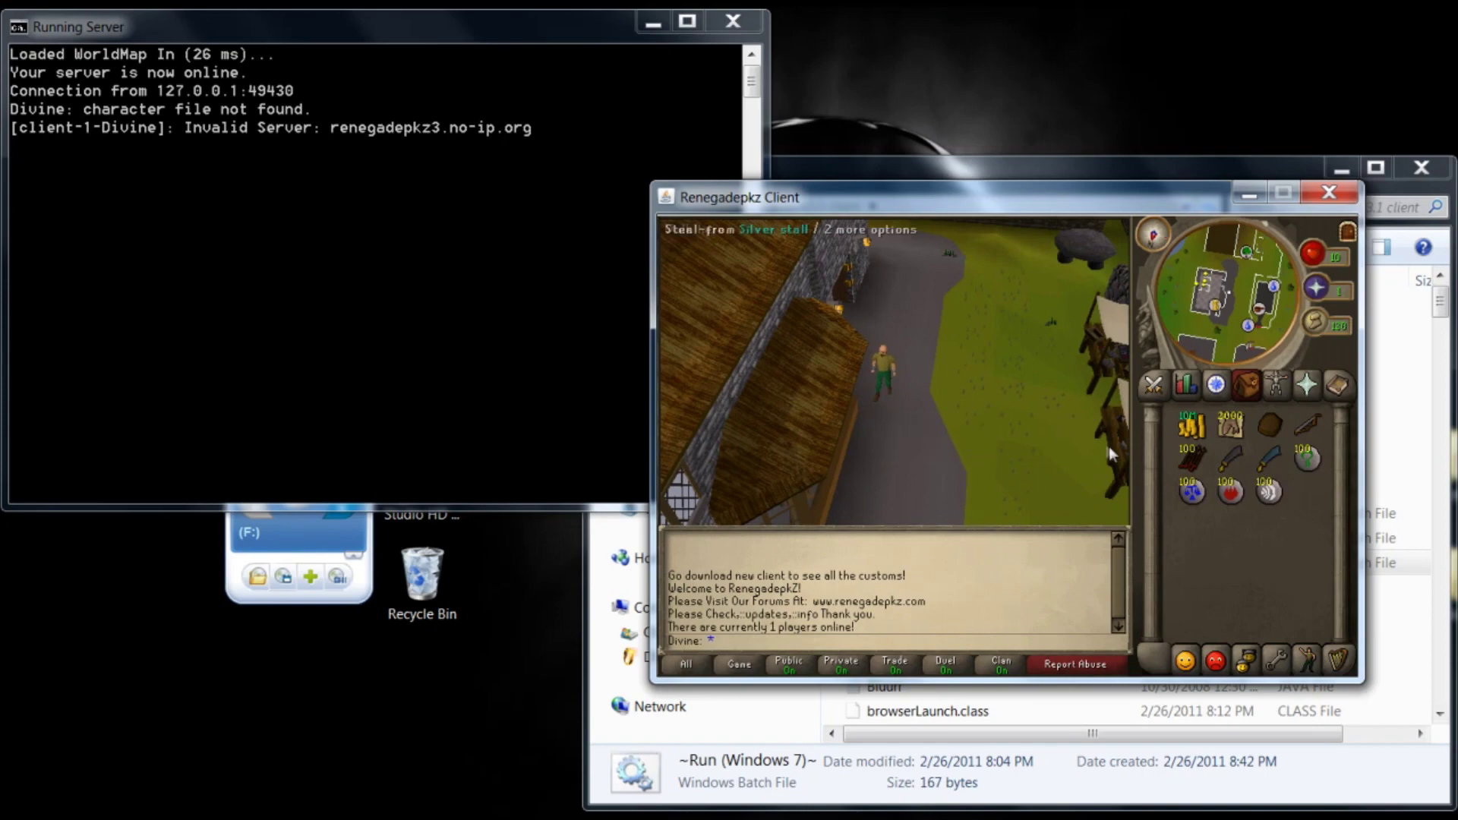
{"action": "left_click", "coordinate": [1338, 199]}
Step: Close the server console and select the ~Compiler~ batch file and Applet_Sub1 JAVA file
{"action": "left_click", "coordinate": [732, 21]}
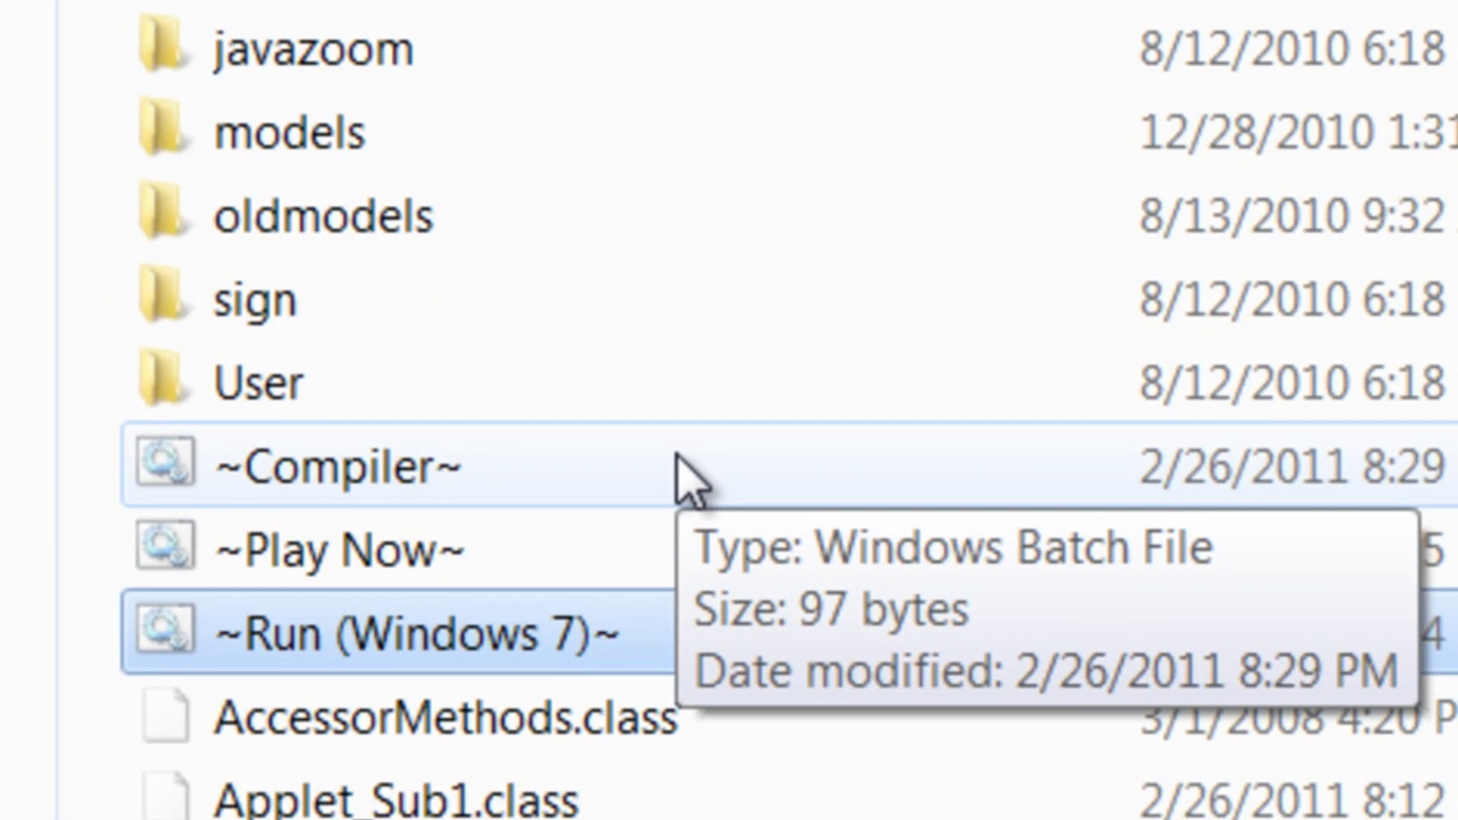
{"action": "left_click", "coordinate": [678, 457]}
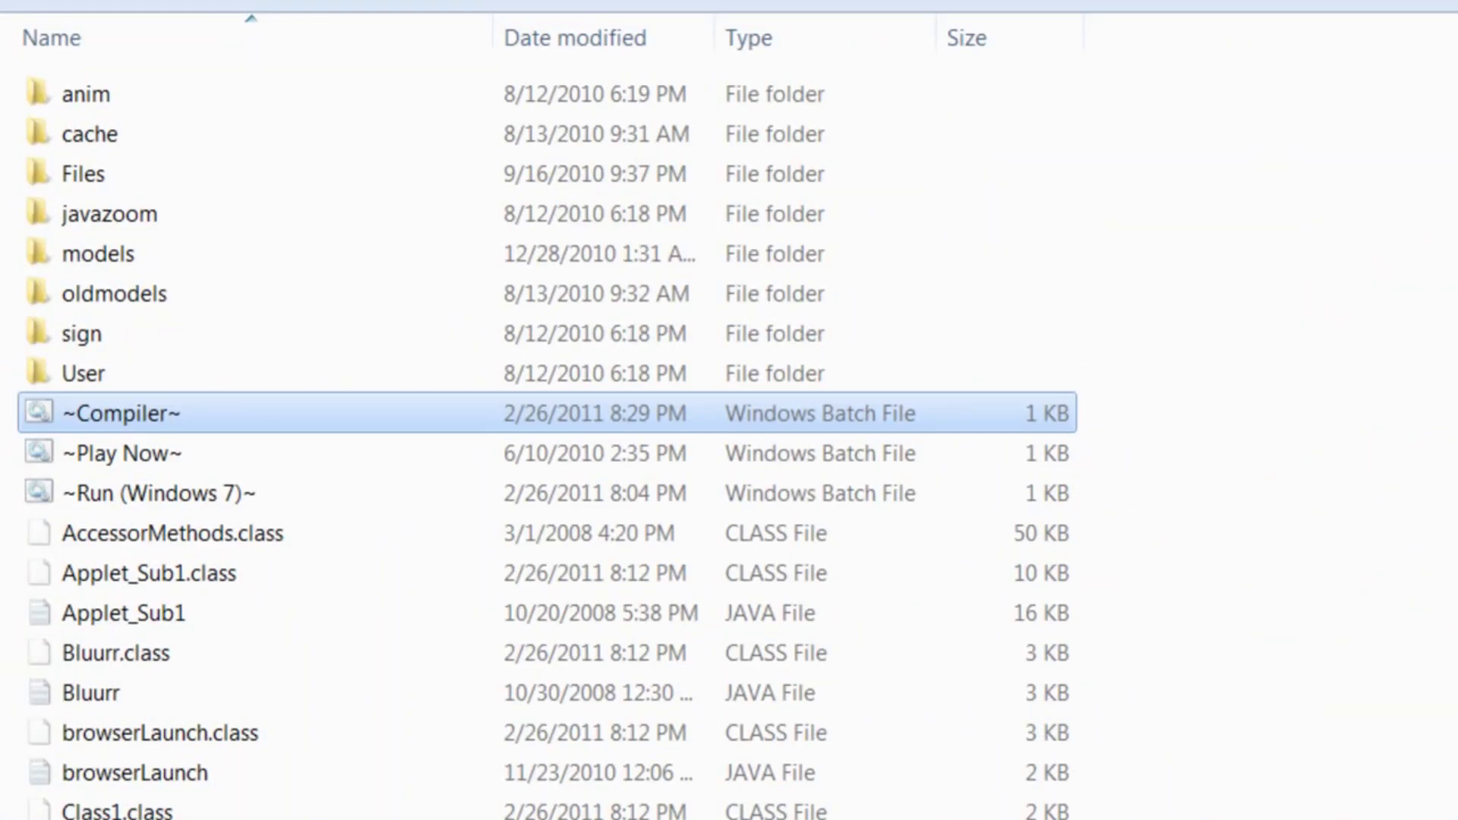
{"action": "left_click", "coordinate": [921, 619]}
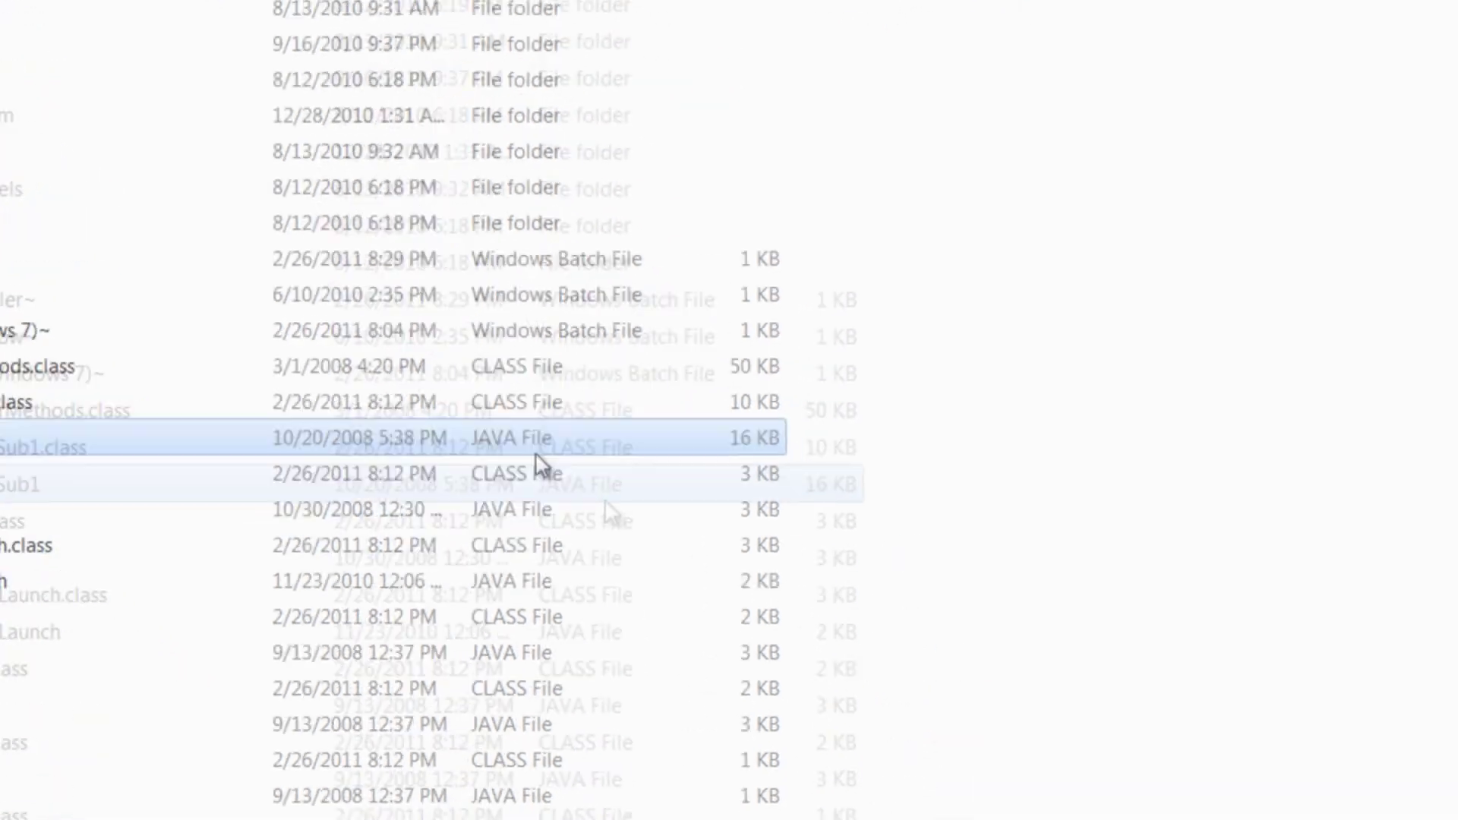
Step: Open Applet_Sub1 in Notepad, scroll through its source, then close it
{"action": "double_click", "coordinate": [536, 448]}
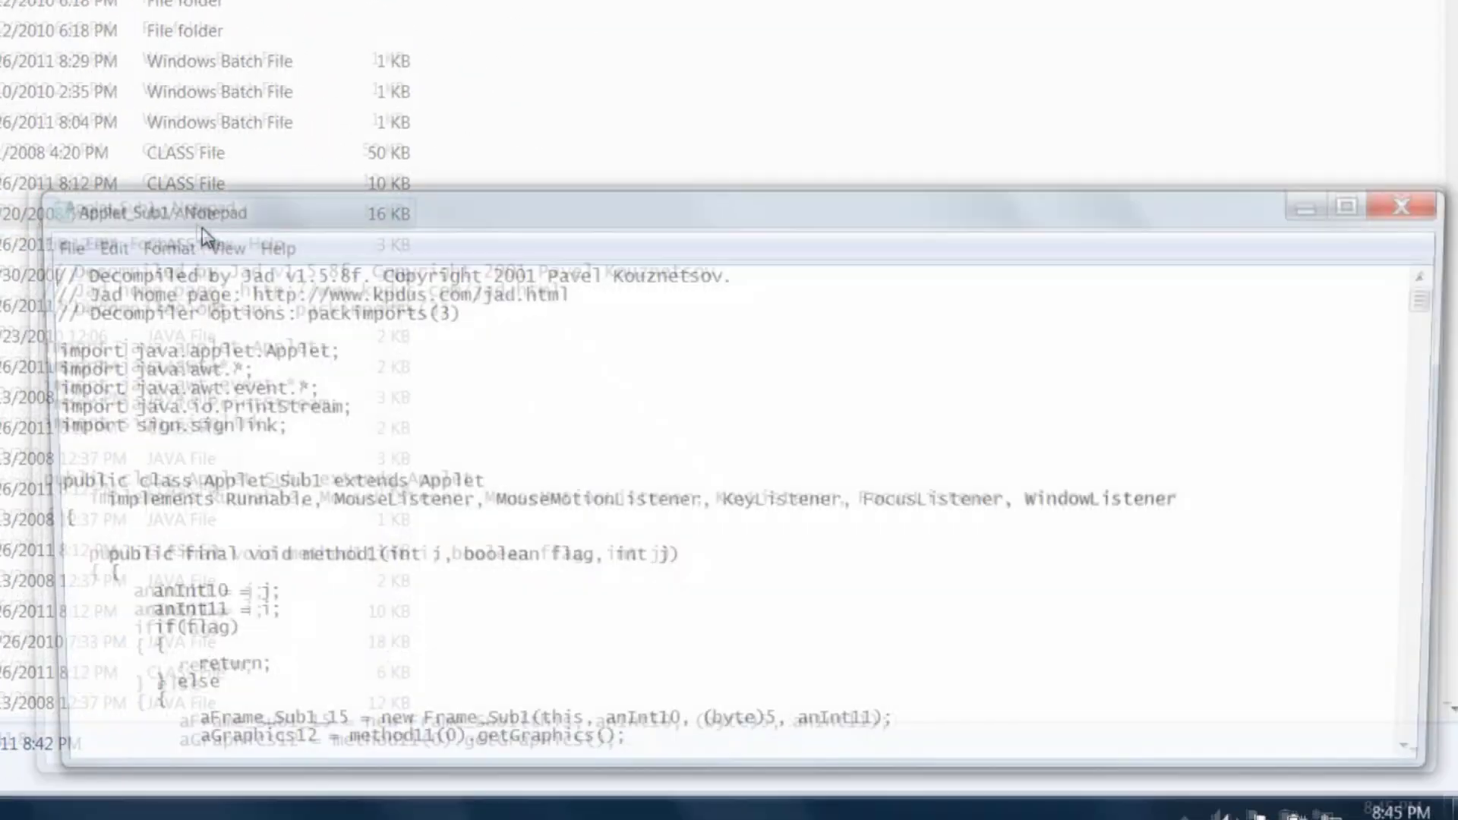
{"action": "scroll", "coordinate": [481, 372], "scroll_direction": "down", "scroll_amount": 8}
{"action": "left_click", "coordinate": [482, 372]}
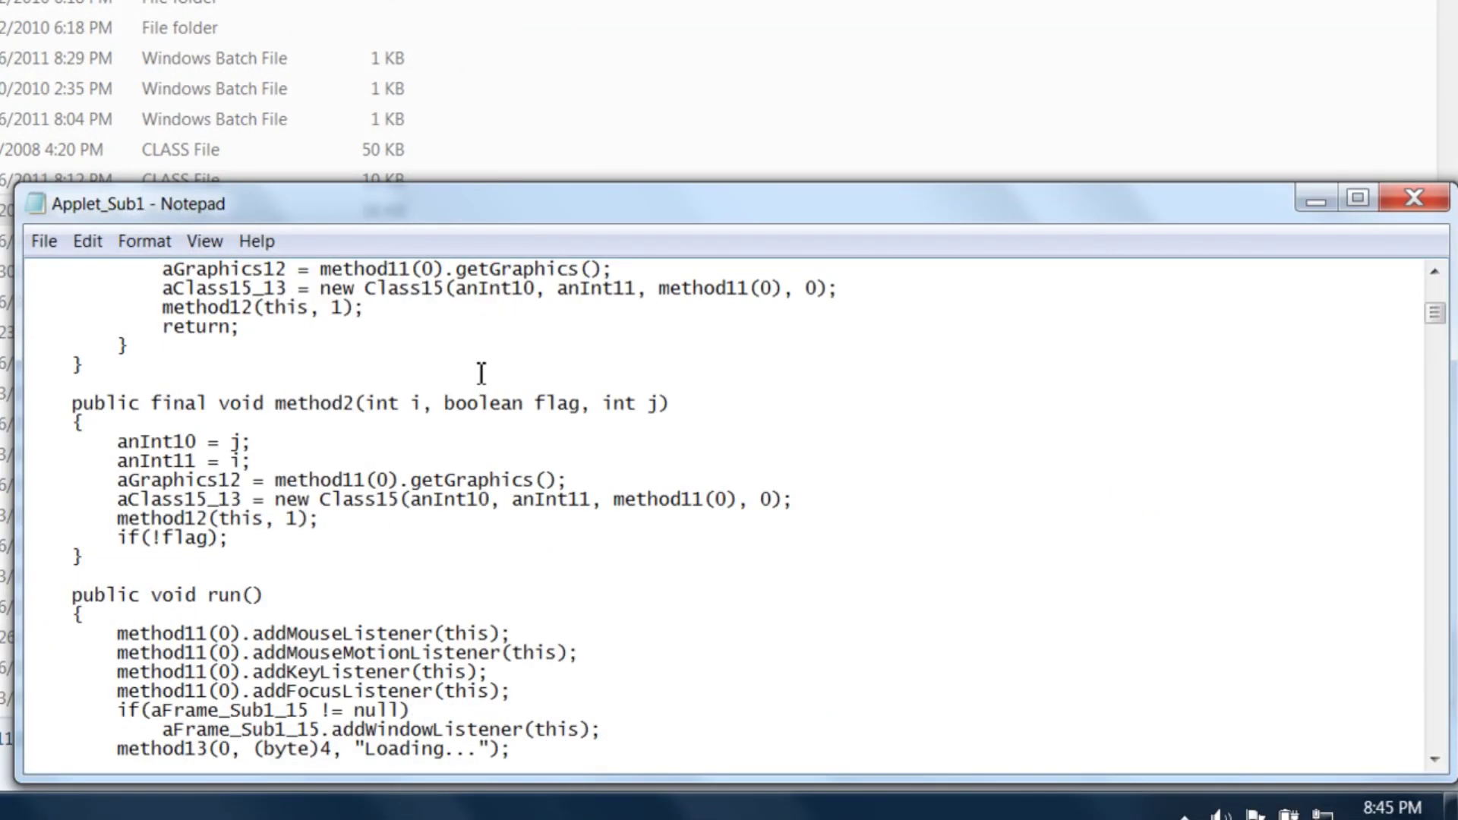
{"action": "scroll", "coordinate": [482, 371], "scroll_direction": "down", "scroll_amount": 8}
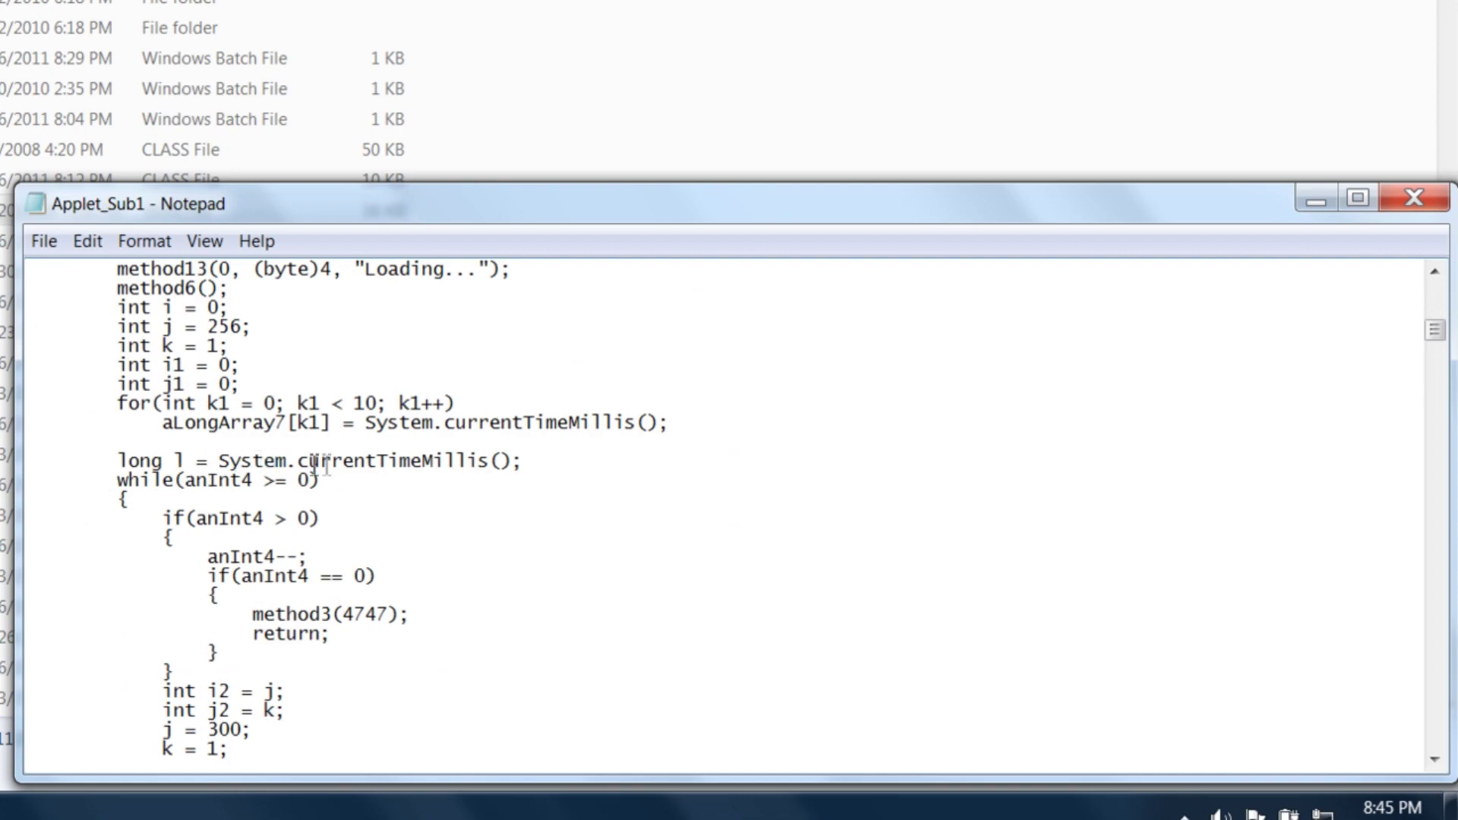
{"action": "left_click", "coordinate": [1410, 199]}
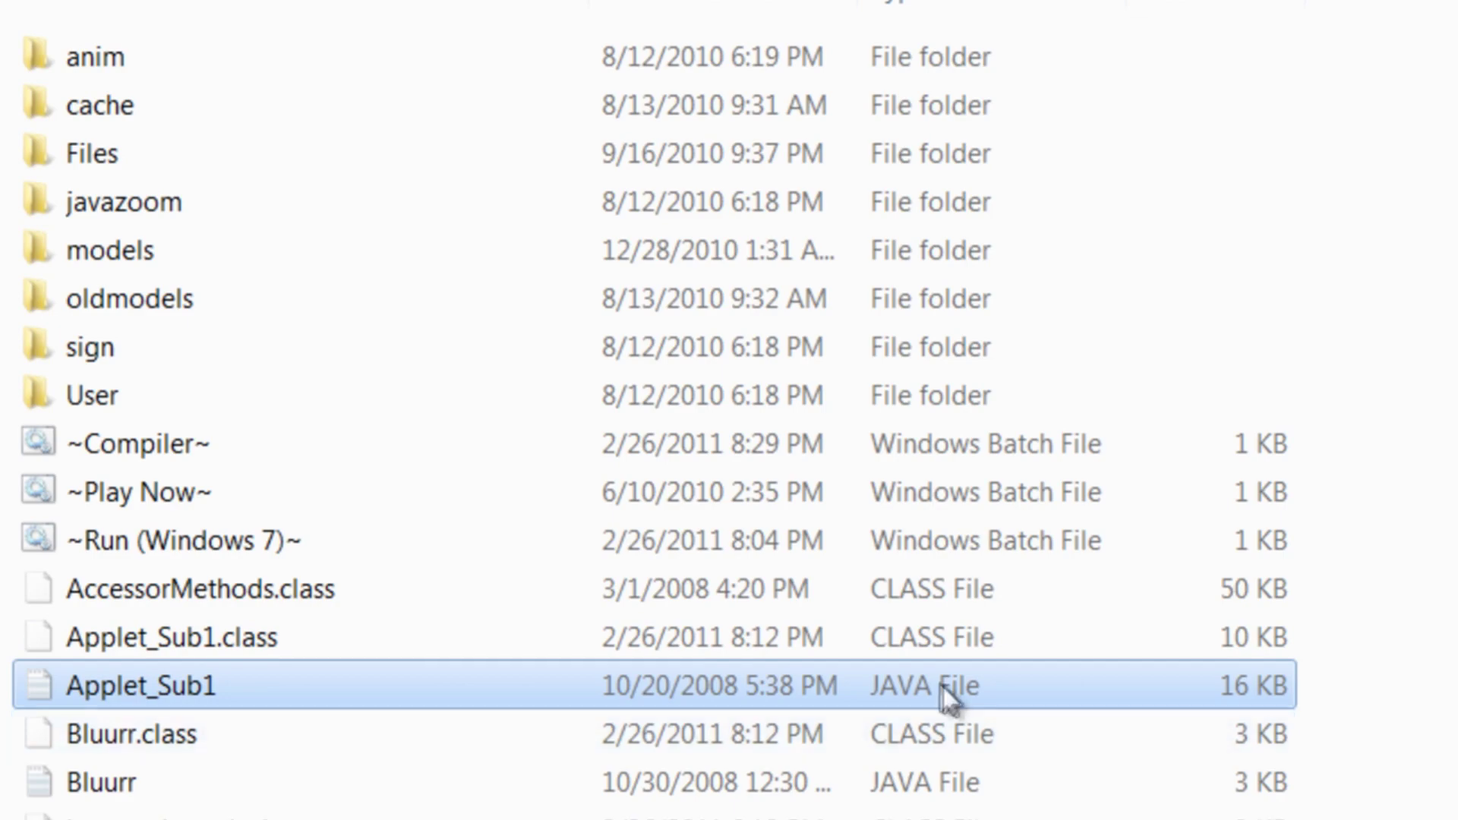
Step: Select ~Compiler~ and Applet_Sub1, then bring up the context menu for Applet_Sub1.class
{"action": "left_click", "coordinate": [1090, 444]}
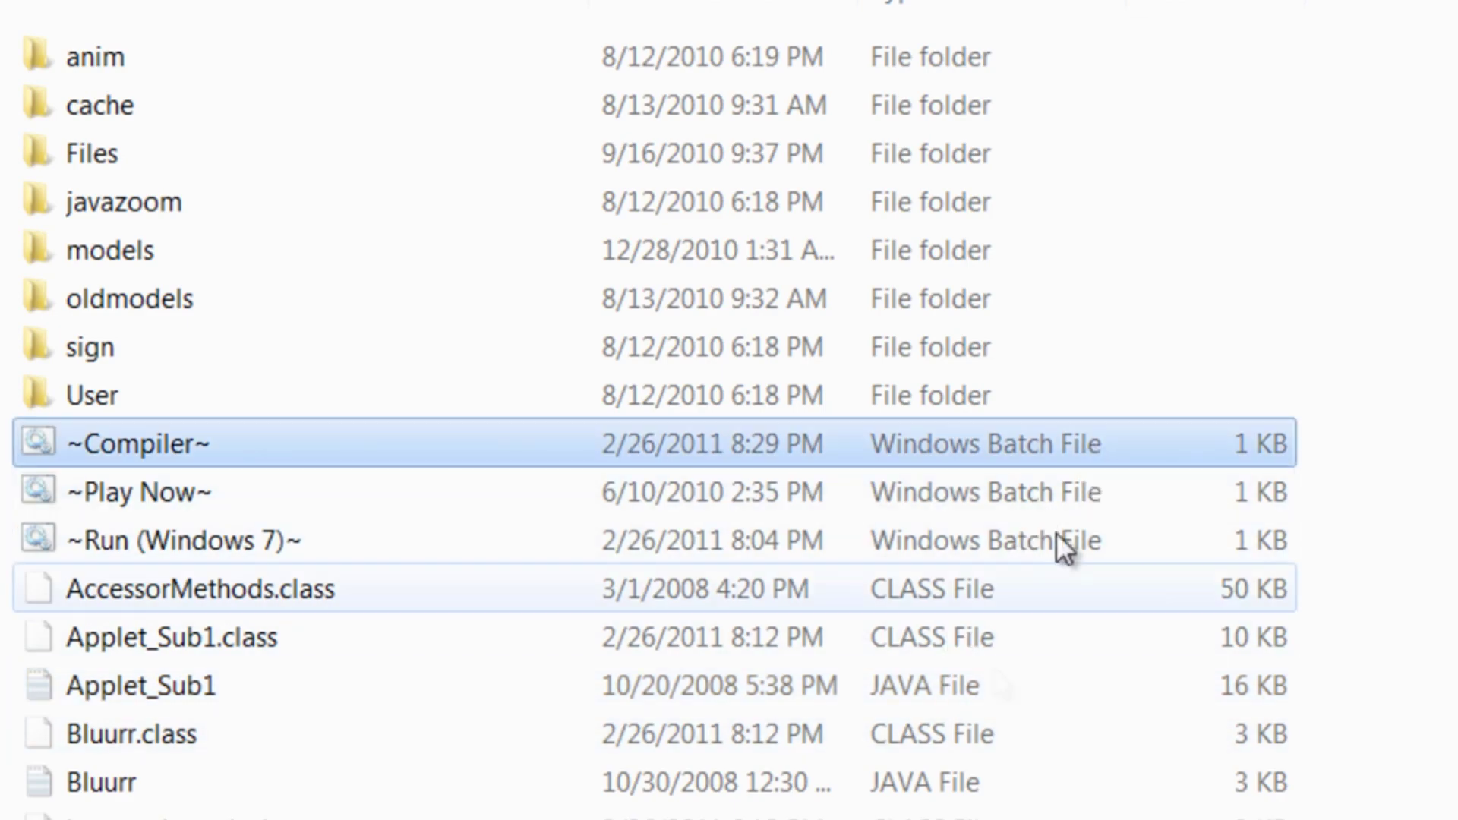
{"action": "left_click", "coordinate": [991, 688]}
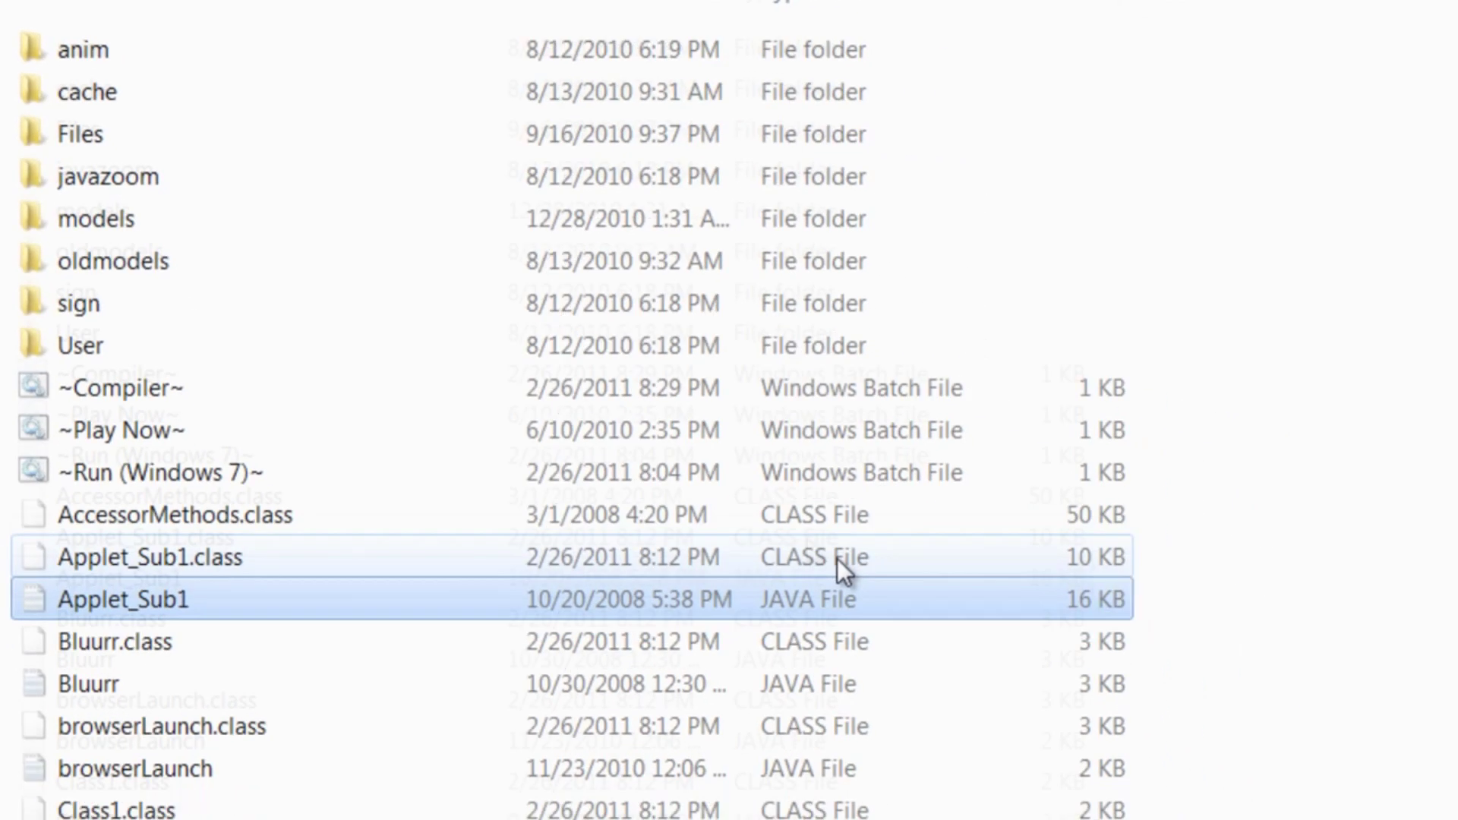
{"action": "right_click", "coordinate": [956, 638]}
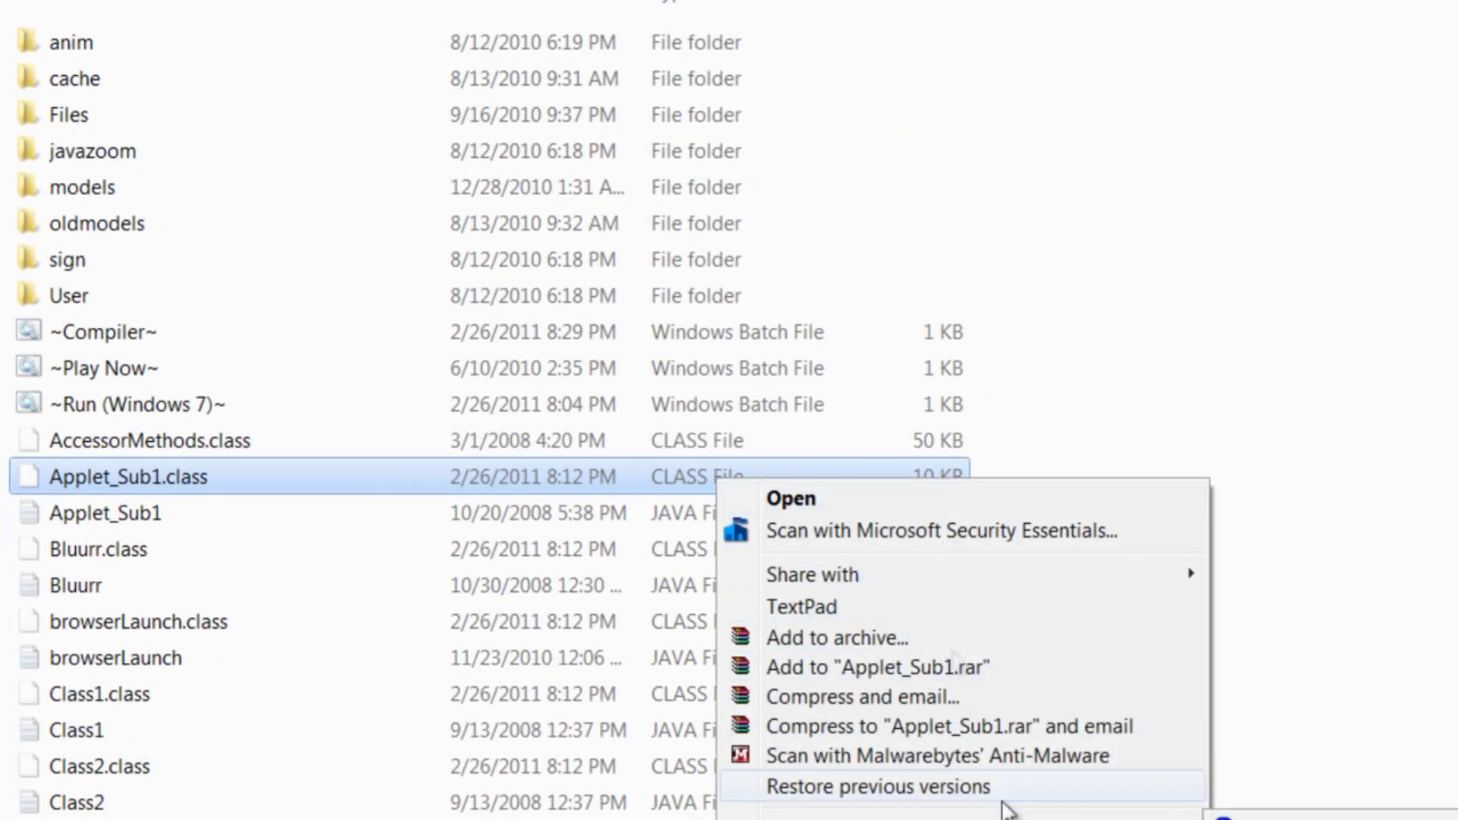
{"action": "left_click", "coordinate": [920, 498]}
{"action": "left_click", "coordinate": [828, 627]}
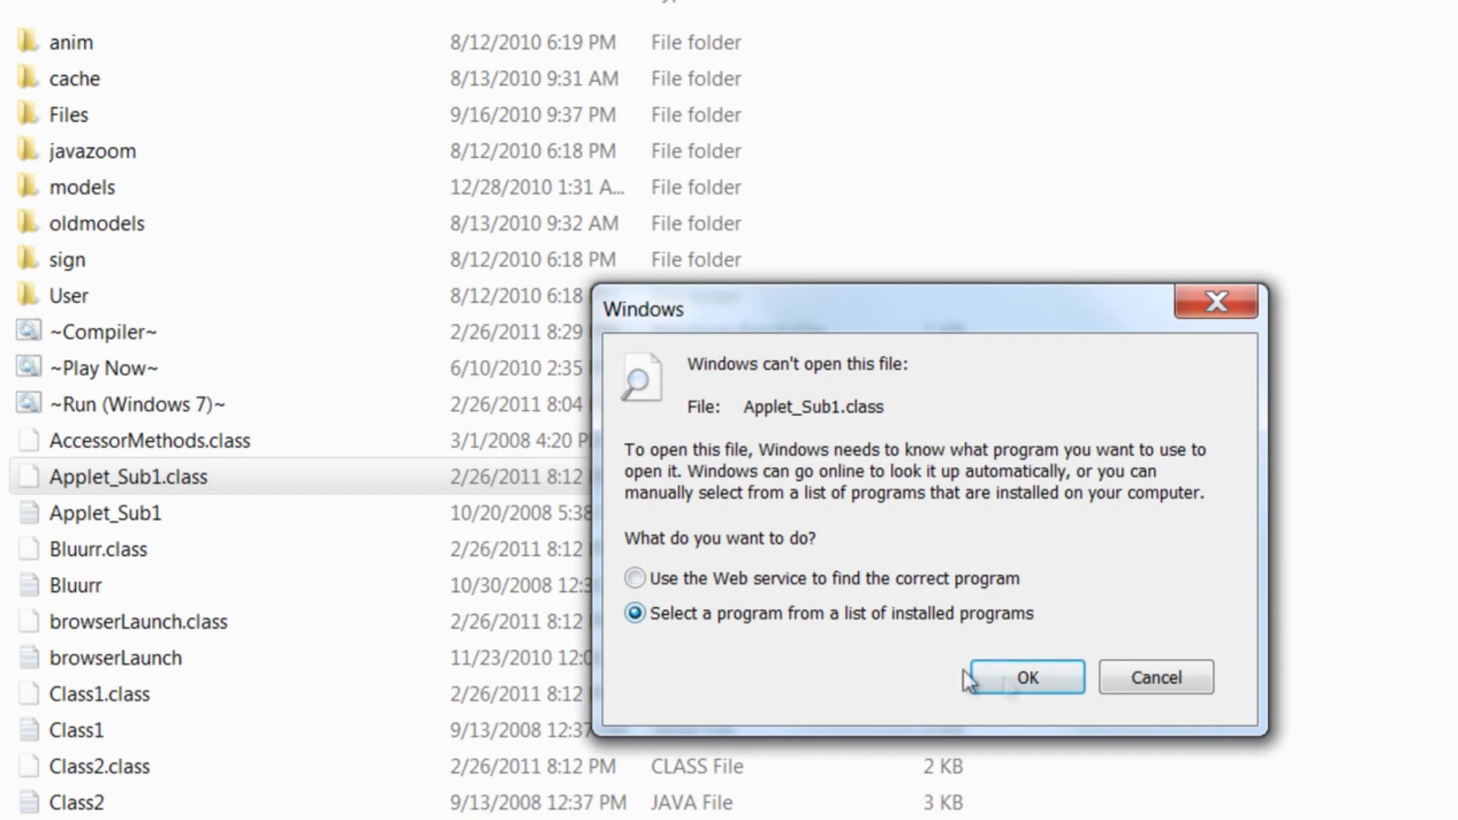
{"action": "left_click", "coordinate": [981, 683]}
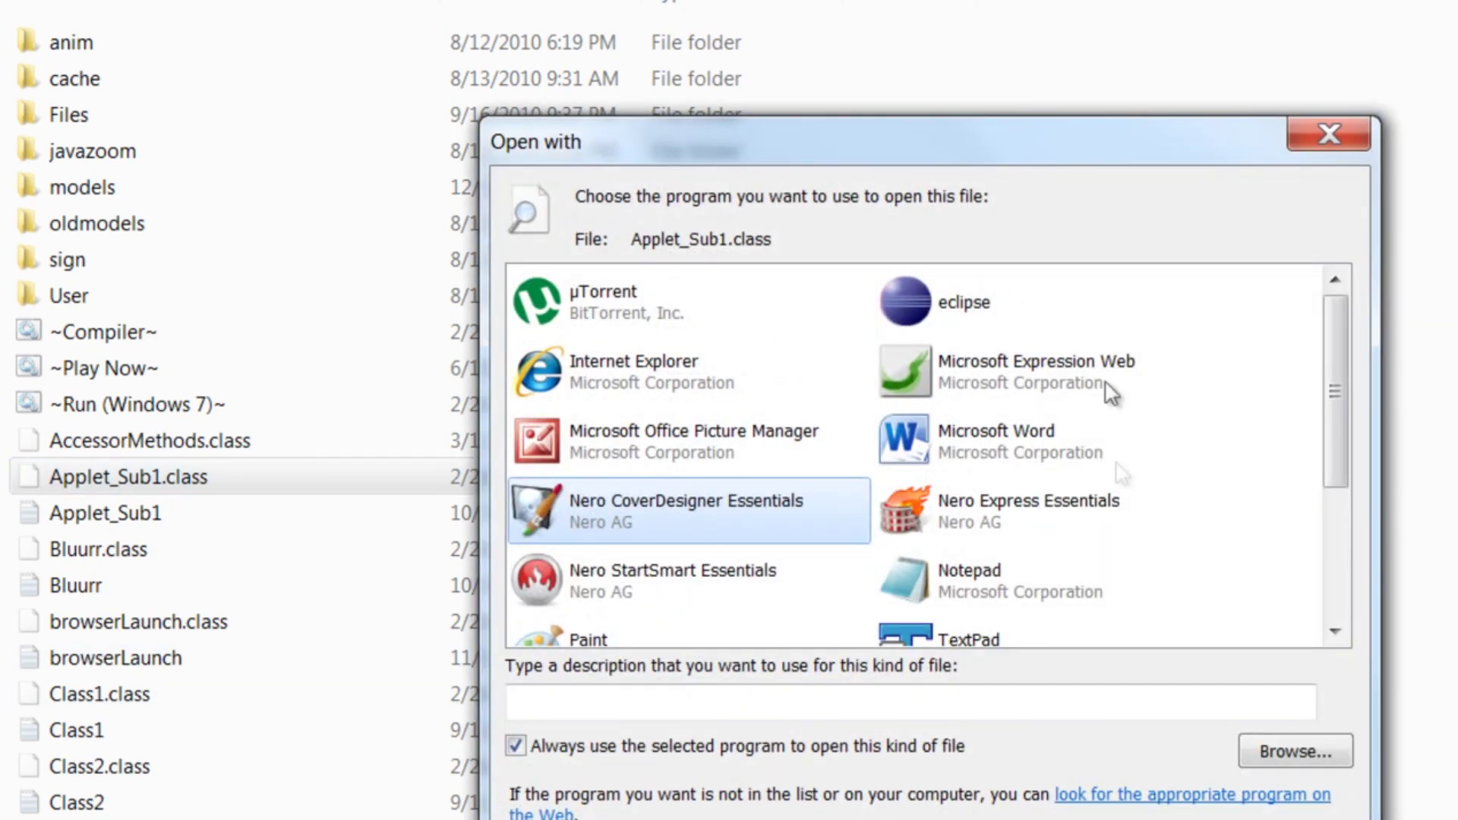
{"action": "left_click", "coordinate": [1050, 584]}
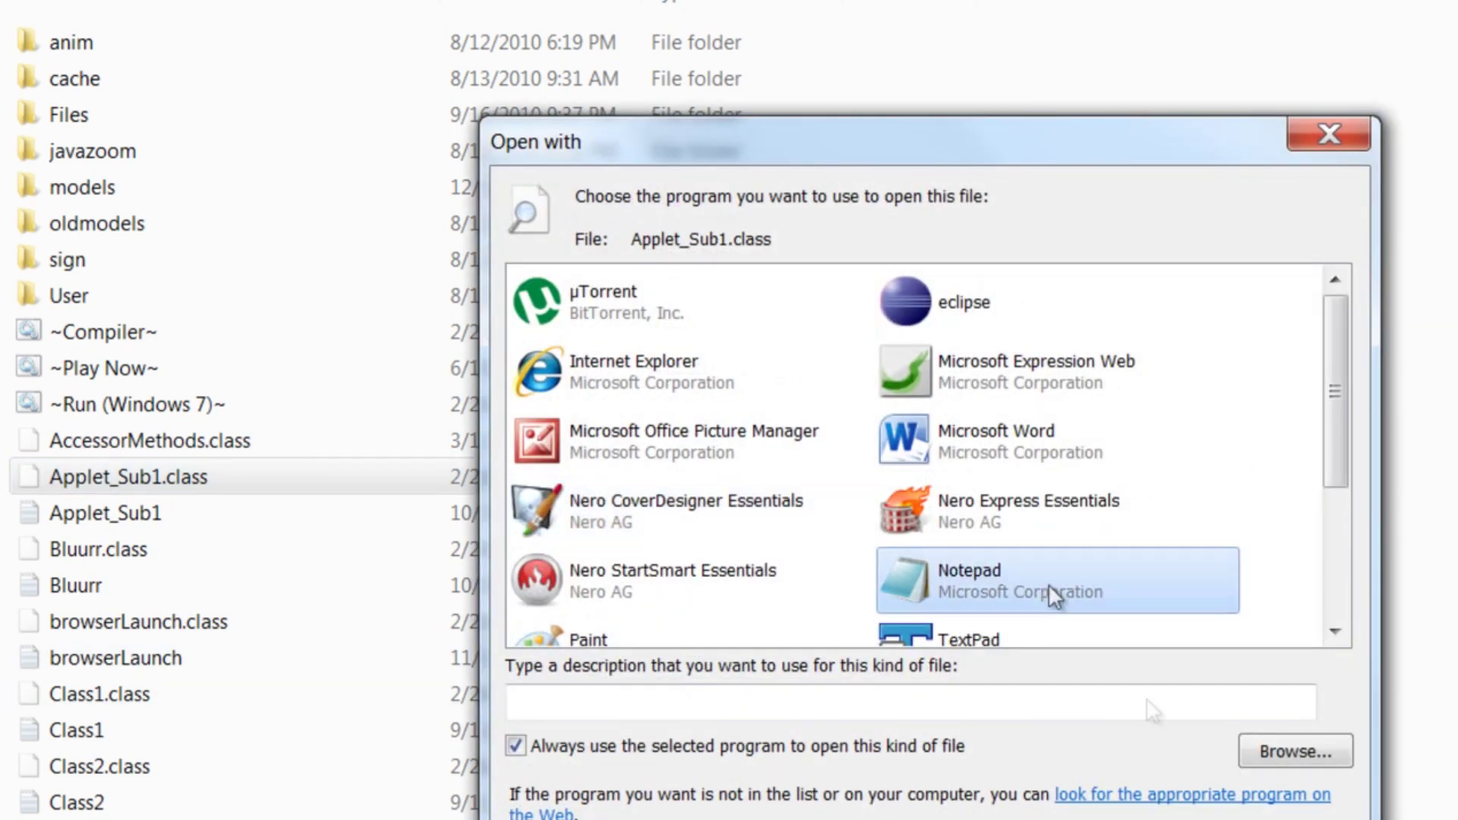
{"action": "left_click", "coordinate": [869, 746]}
{"action": "key", "text": "Return"}
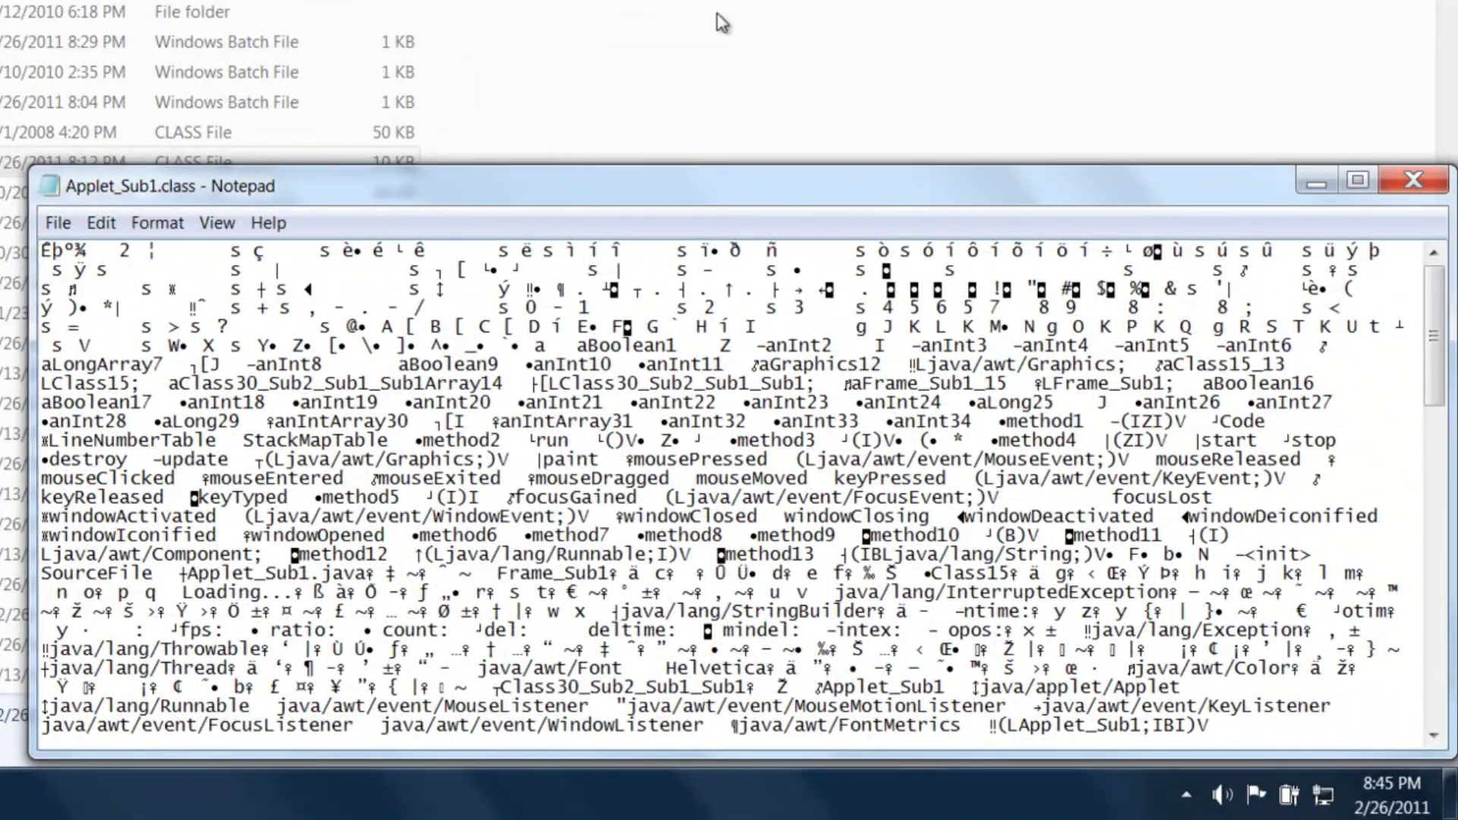
{"action": "key", "text": "Page_Down"}
{"action": "key", "text": "Page_Down"}
{"action": "key", "text": "Page_Down"}
{"action": "key", "text": "Page_Down"}
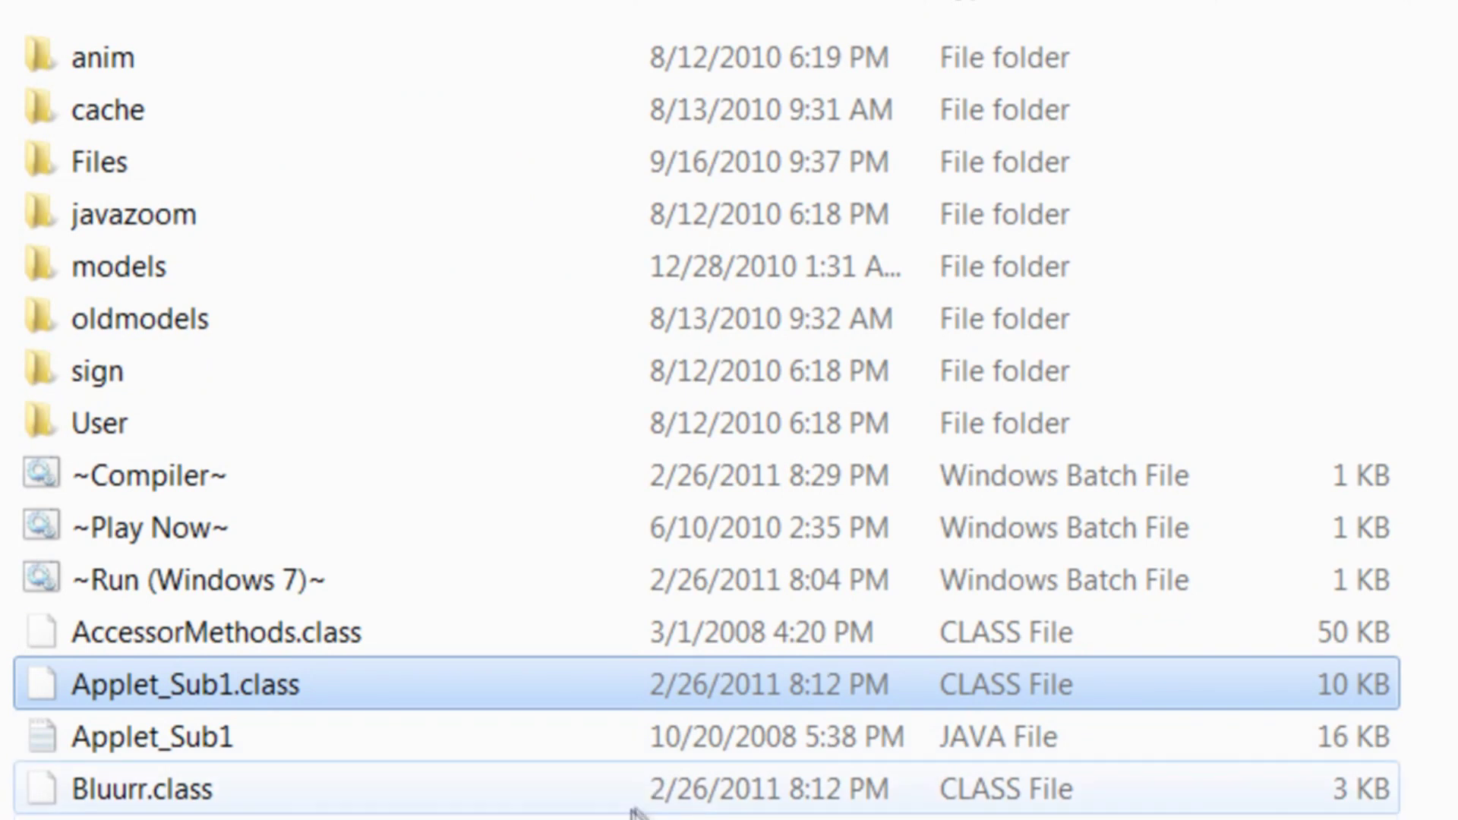
Step: Compare the Applet_Sub1 Java source file with its compiled Applet_Sub1.class file
{"action": "left_click", "coordinate": [711, 744]}
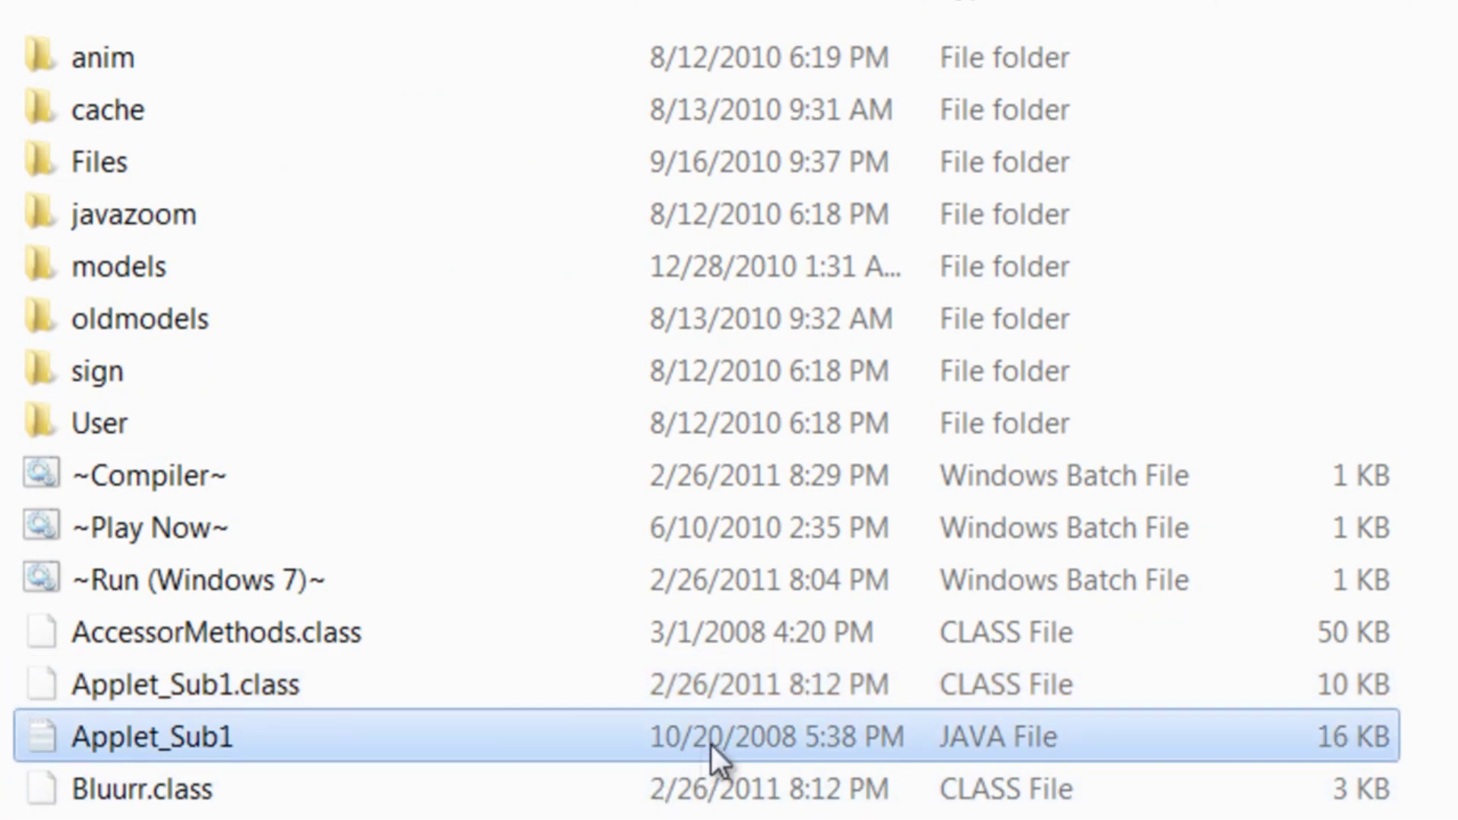
{"action": "left_click", "coordinate": [763, 698]}
{"action": "left_click", "coordinate": [636, 752]}
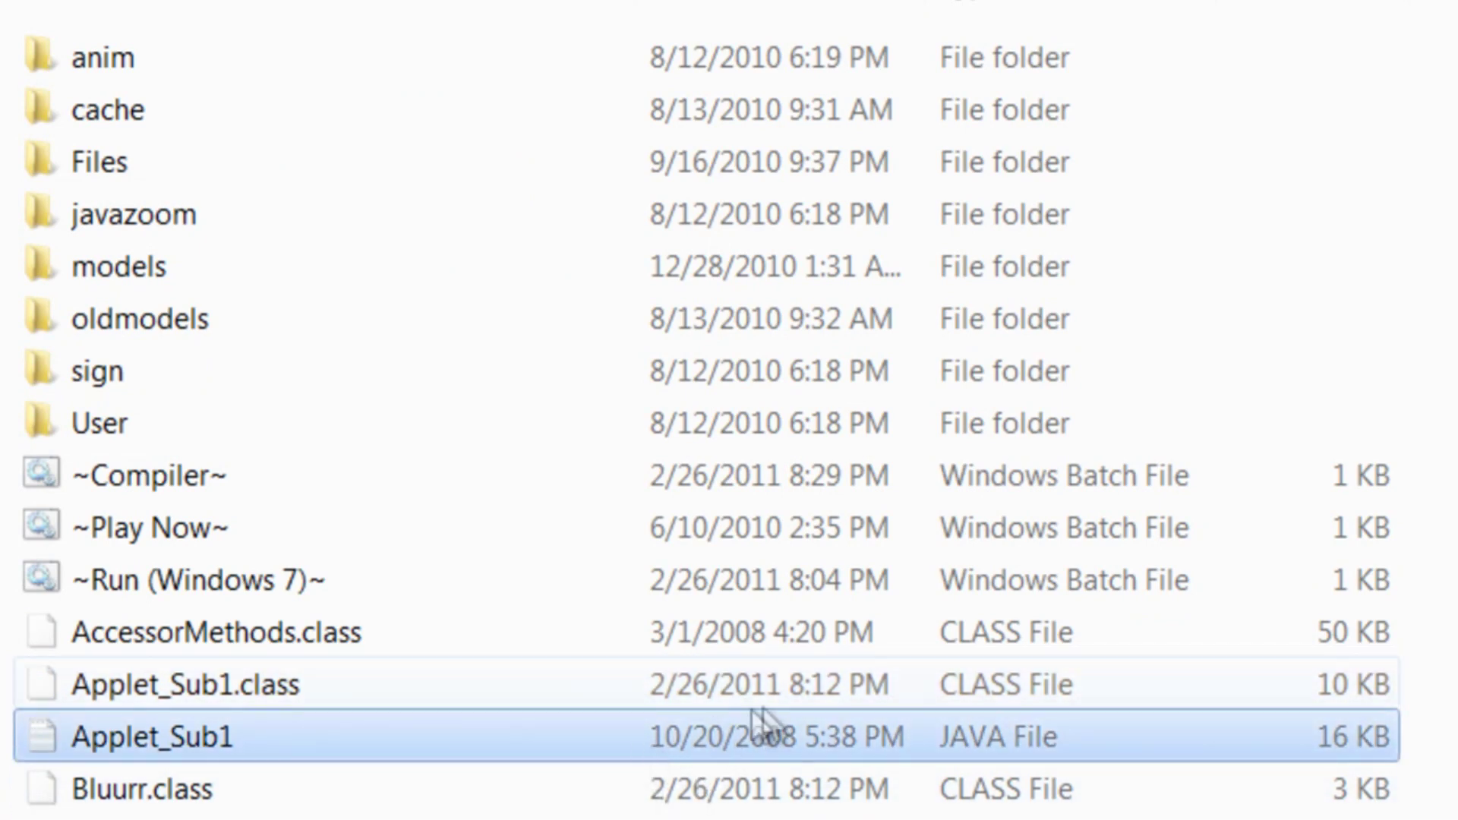
{"action": "left_click", "coordinate": [769, 699]}
{"action": "left_click", "coordinate": [795, 749]}
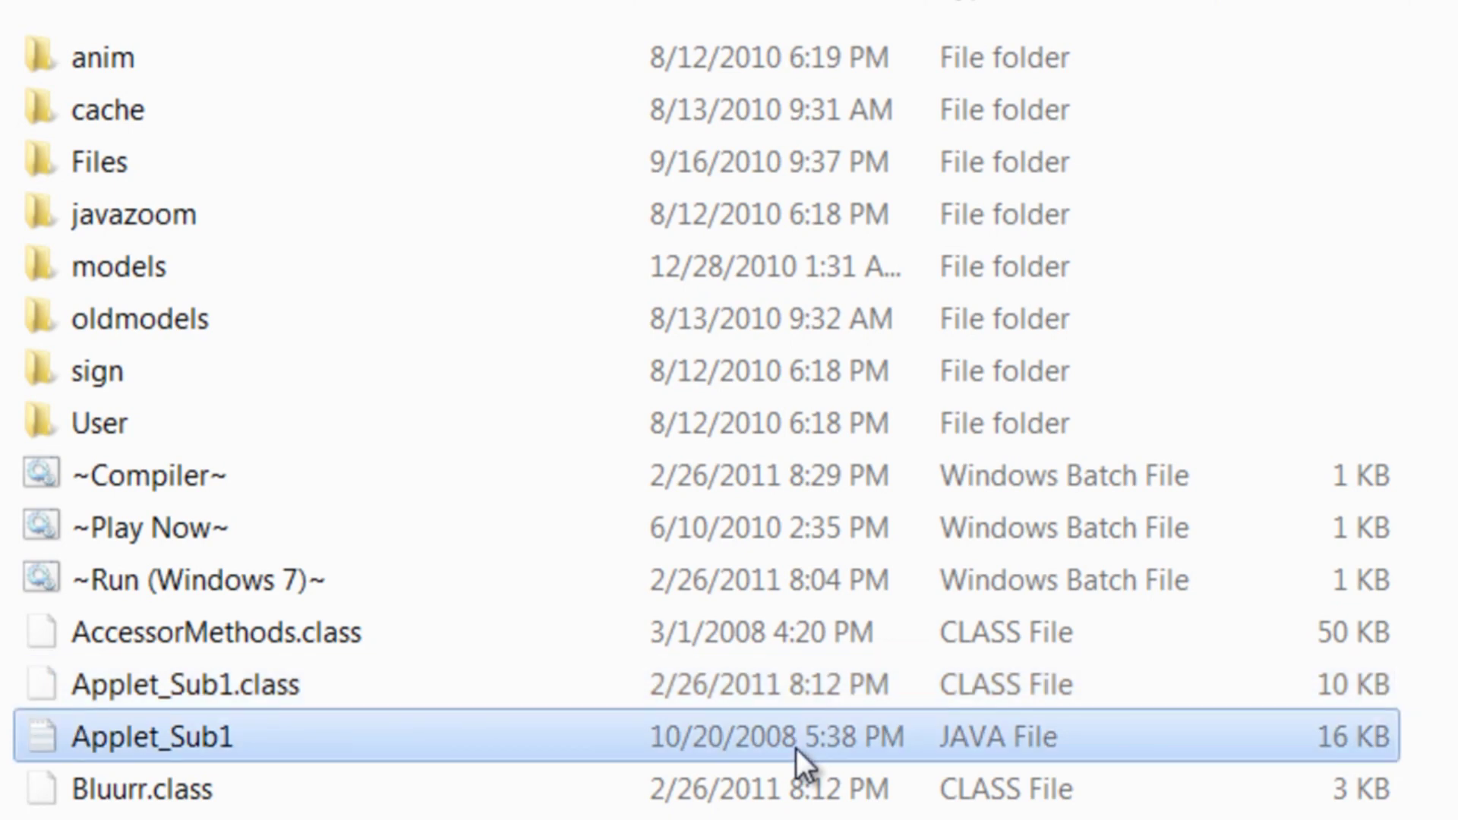
Step: Open the ~Compiler~ batch file in Notepad, then return to the Renegadepkz v3.1 client folder
{"action": "left_click", "coordinate": [558, 480]}
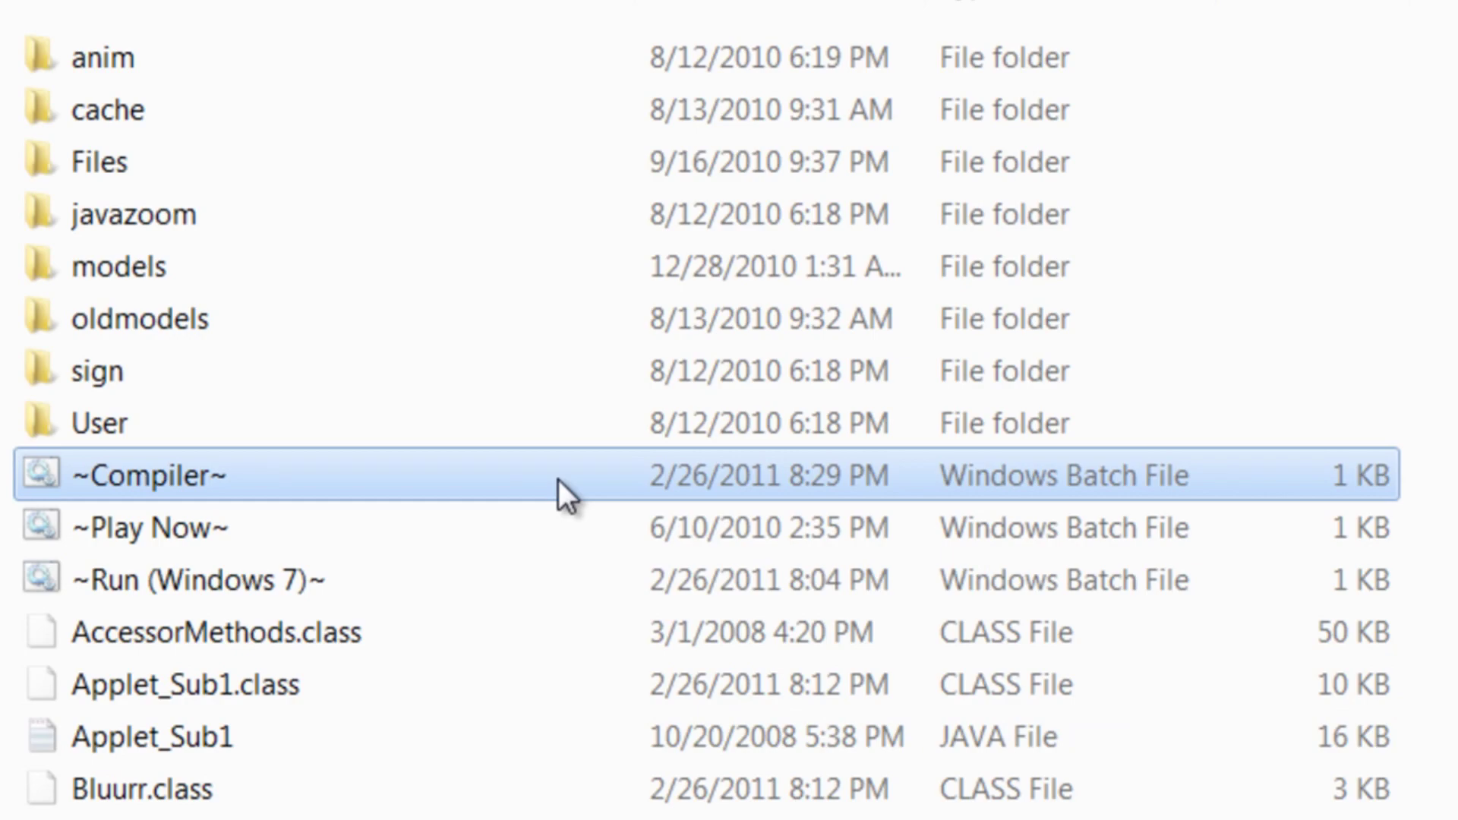
{"action": "right_click", "coordinate": [558, 479]}
{"action": "left_click", "coordinate": [740, 558]}
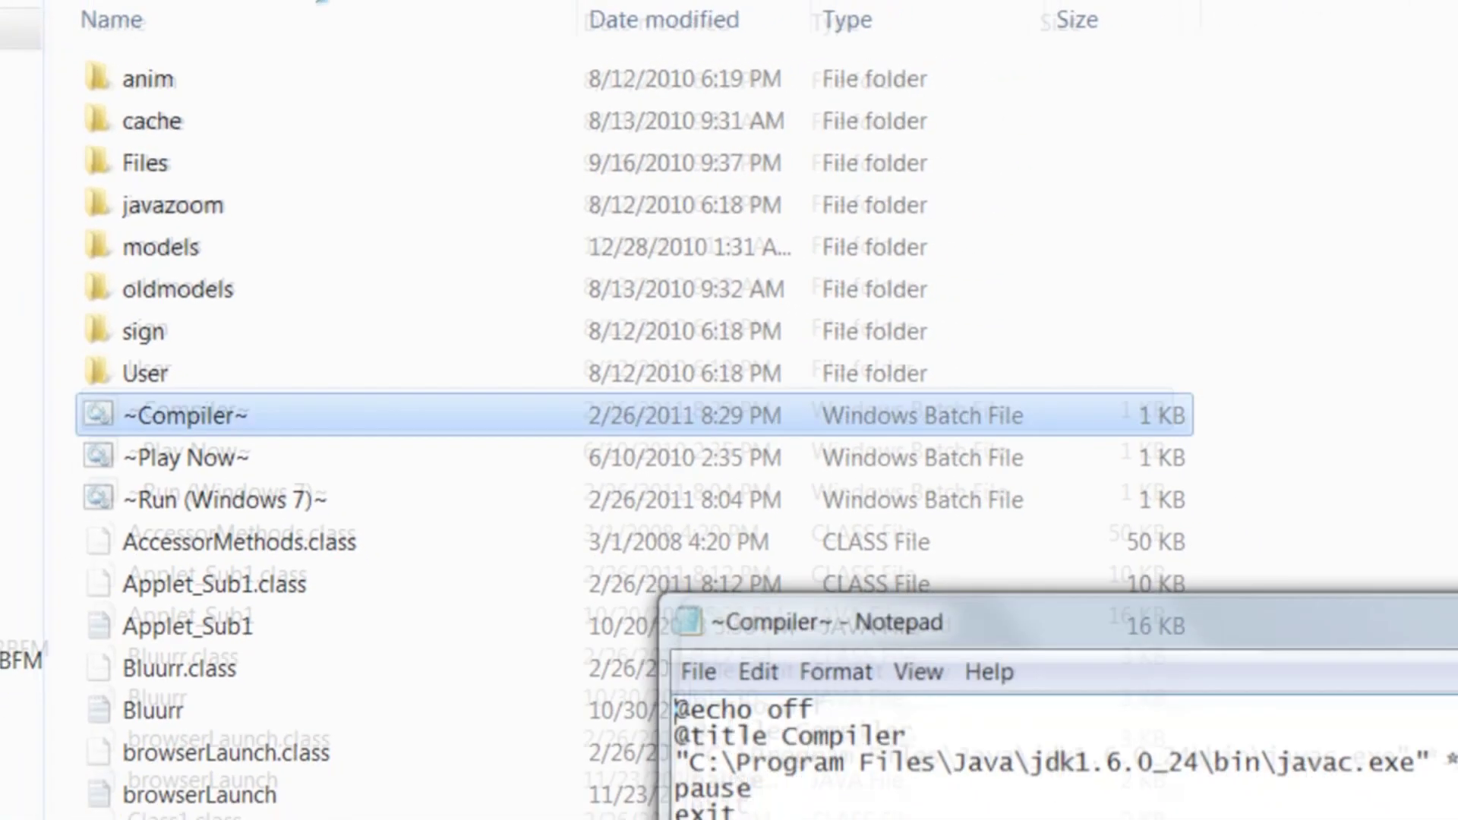
{"action": "left_click", "coordinate": [1040, 449]}
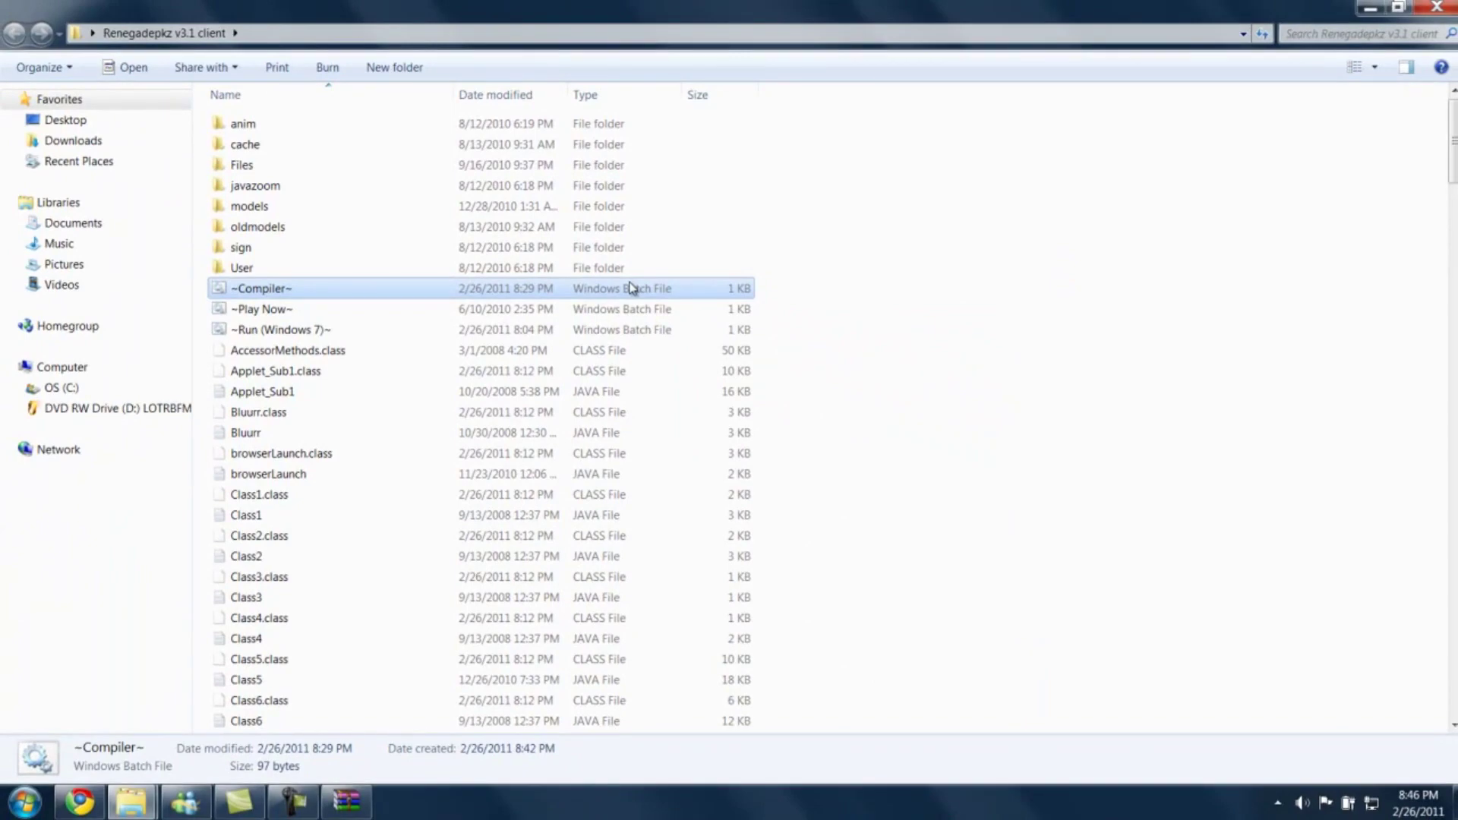
Step: Run ~Compiler~, close its 'cannot find the path' console, and switch to Chrome's WinRAR page
{"action": "double_click", "coordinate": [630, 288]}
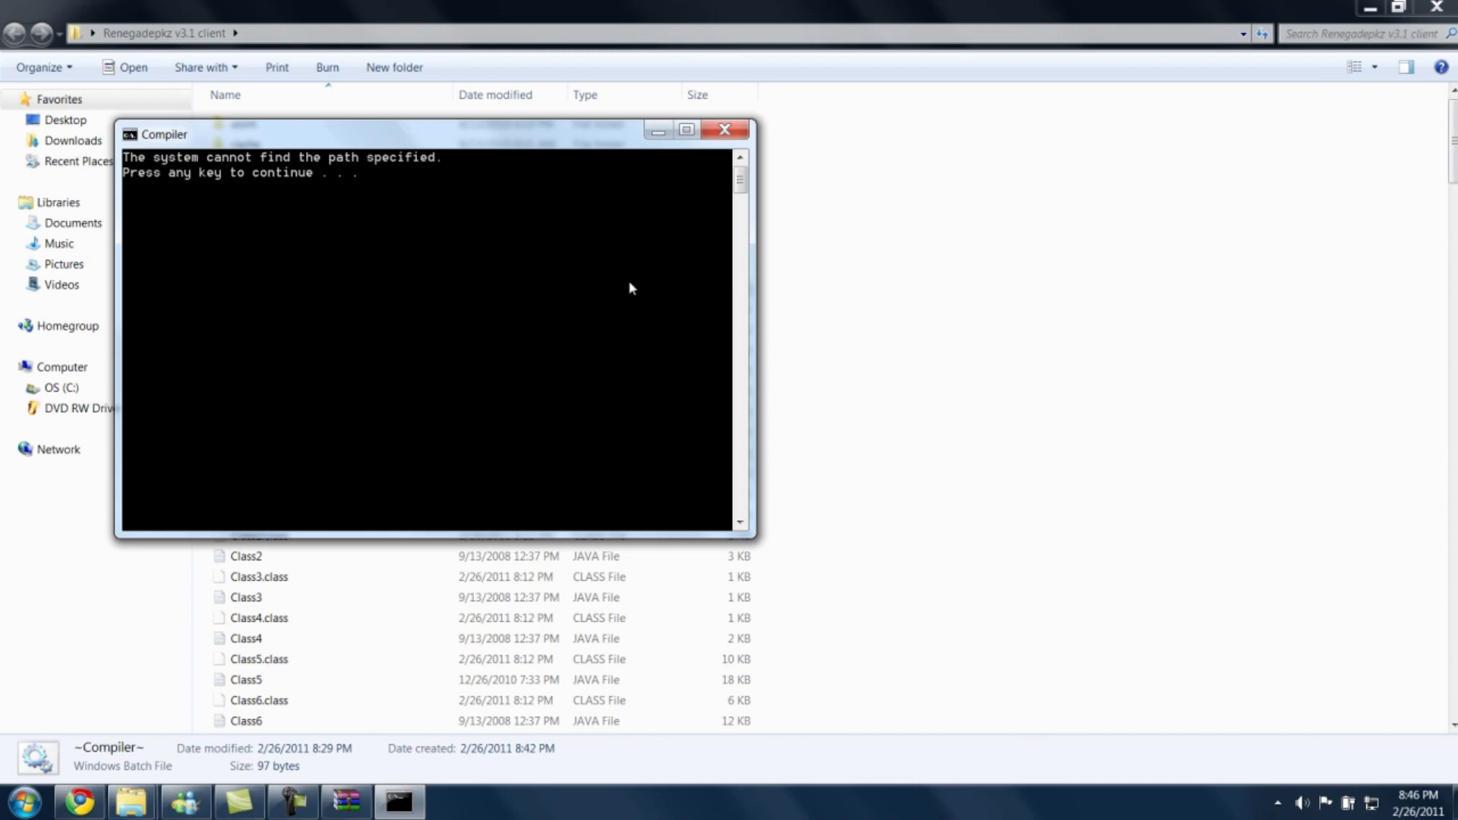
{"action": "key", "text": "Return"}
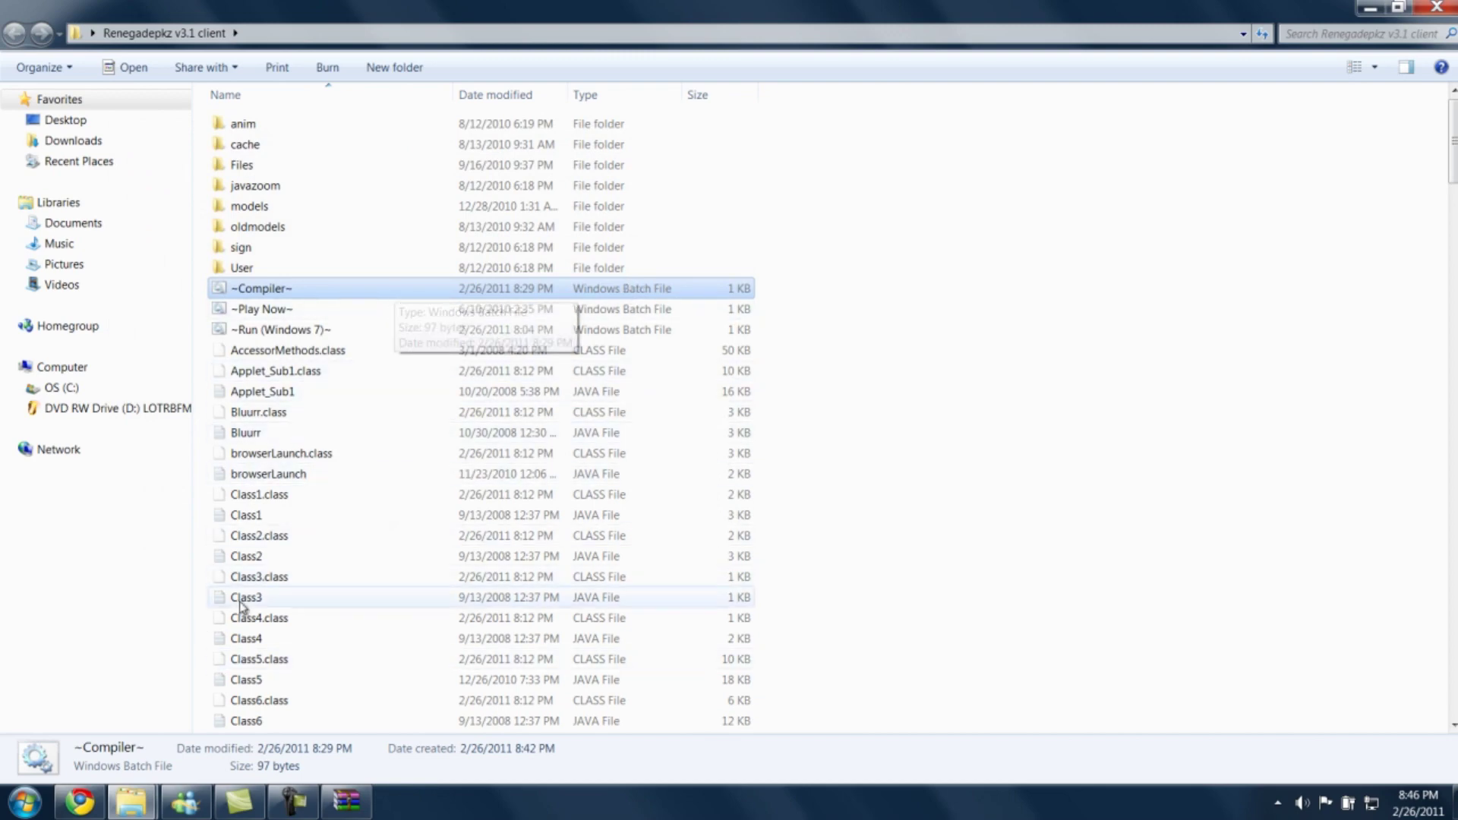
{"action": "left_click", "coordinate": [89, 804]}
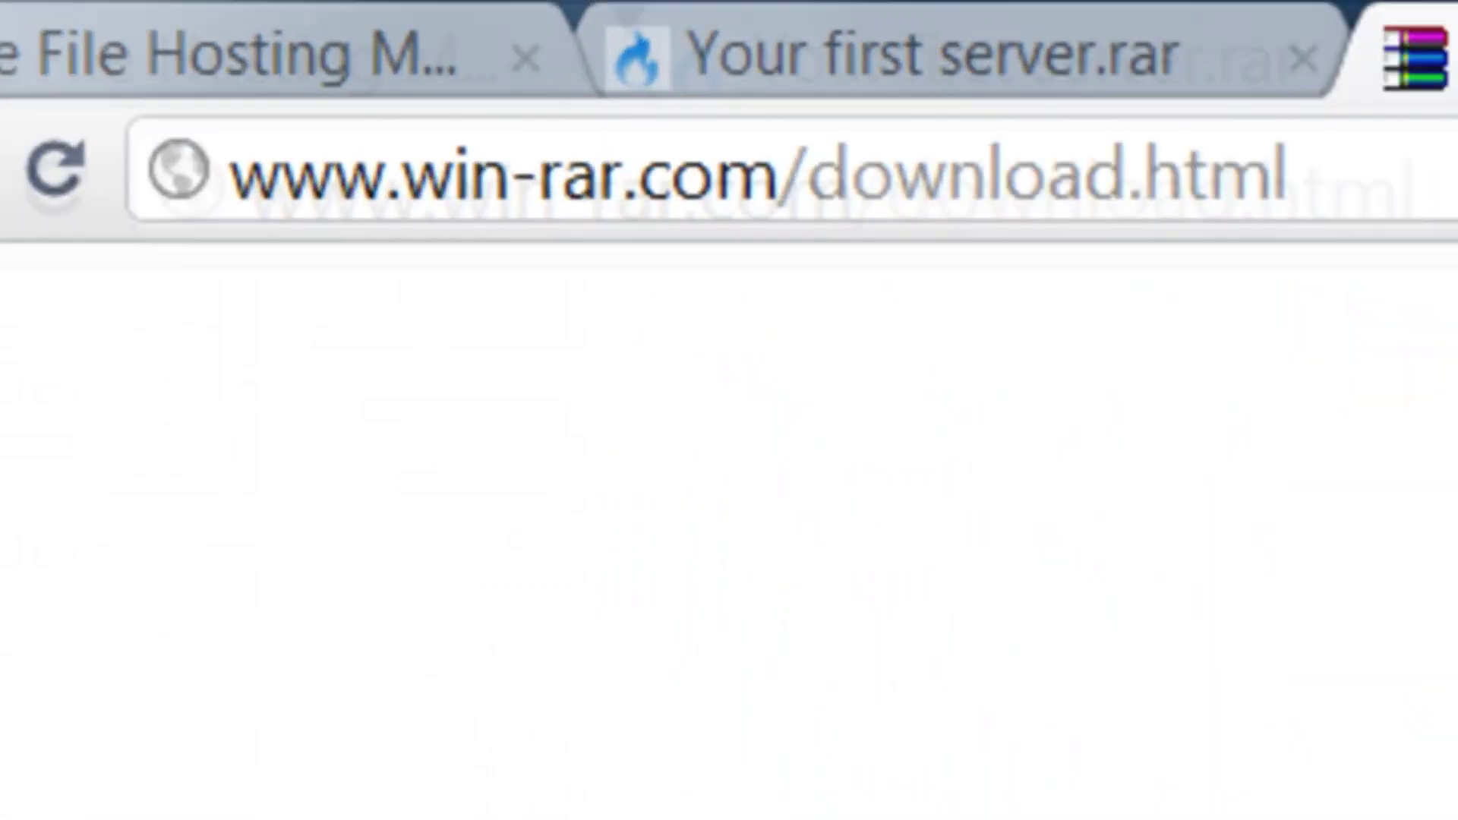
{"action": "key", "text": "ctrl+t"}
{"action": "type", "text": "jdk"}
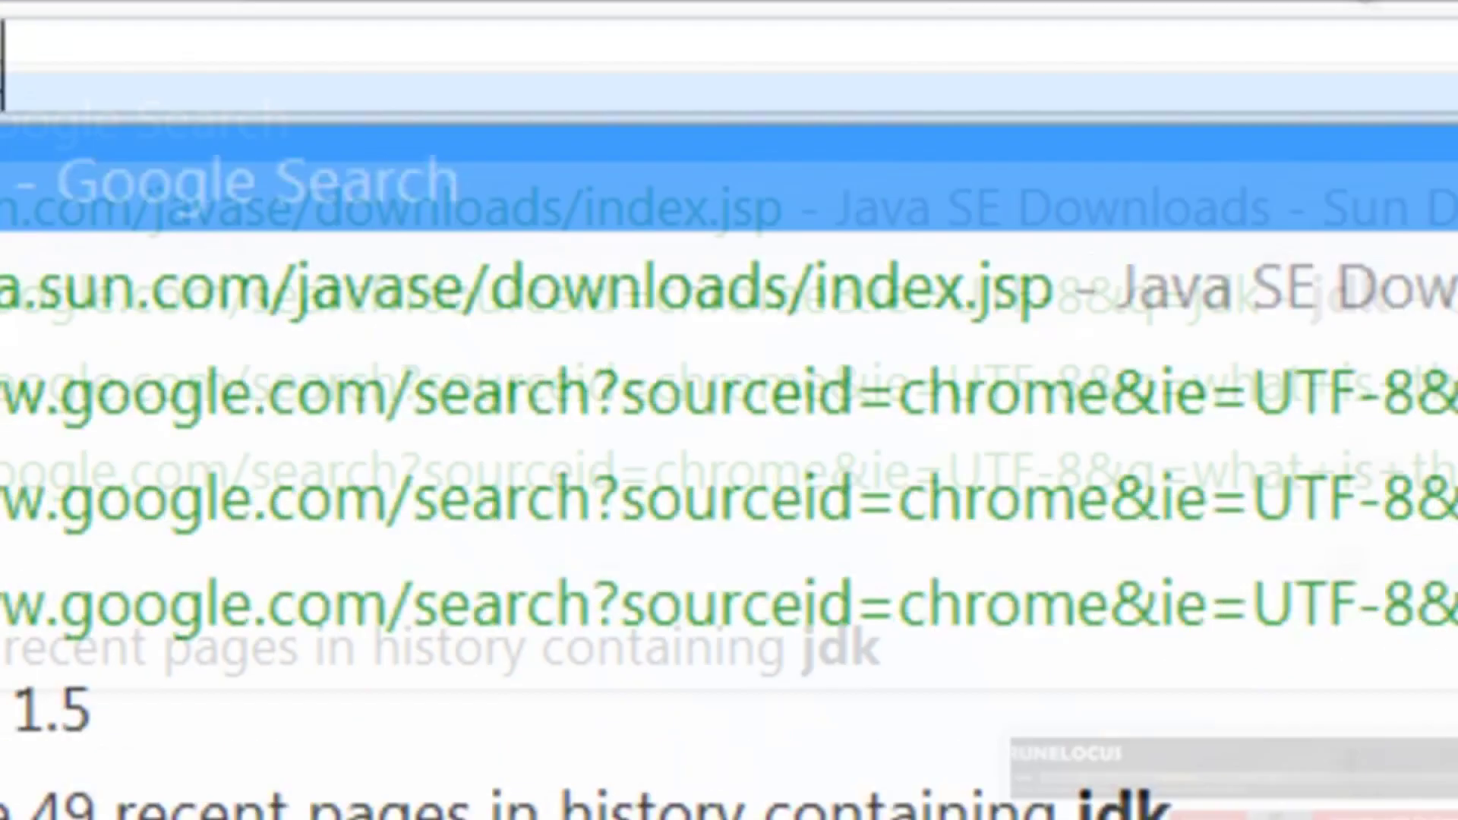
{"action": "key", "text": "Return"}
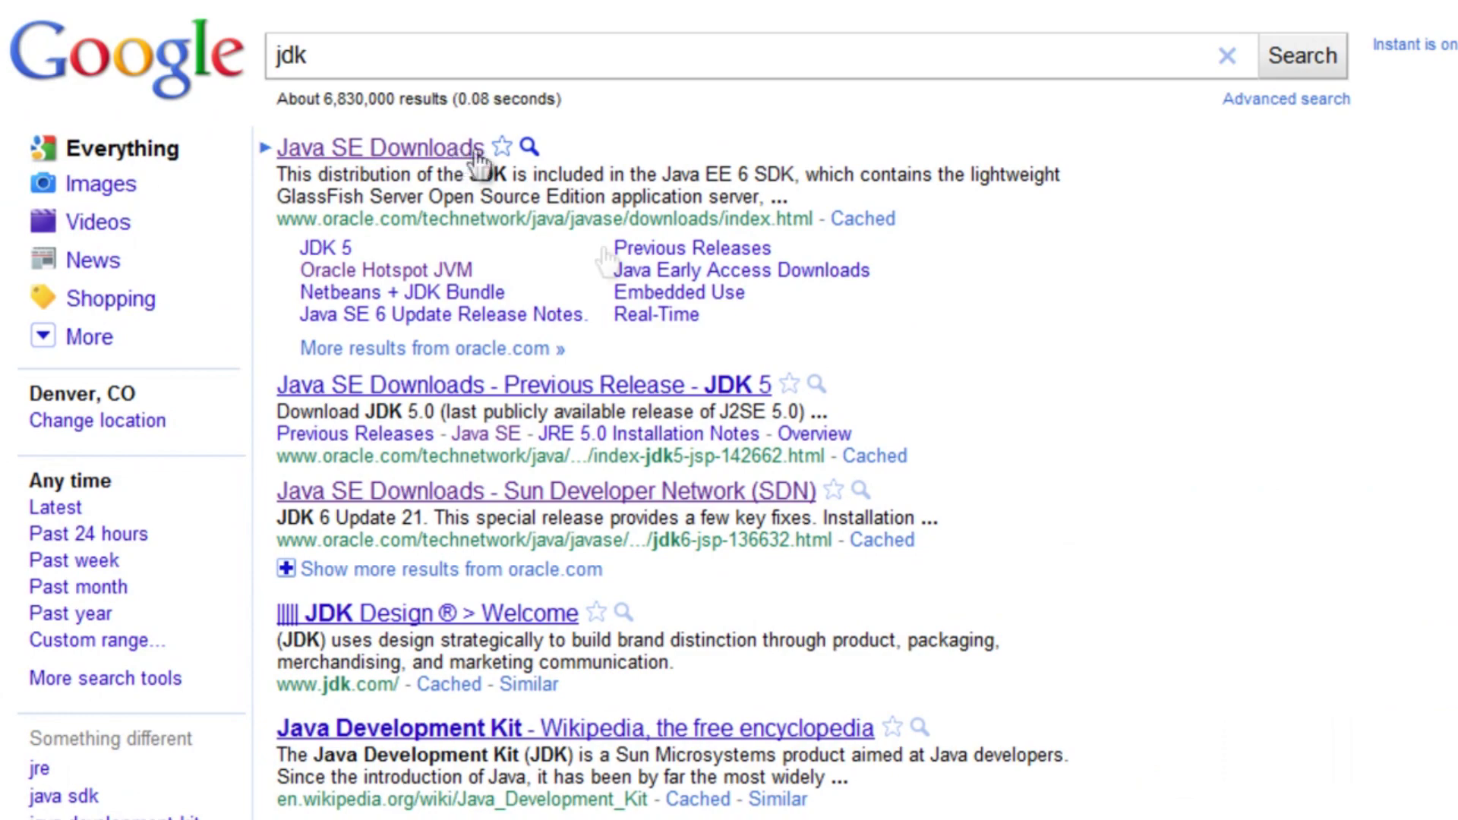
{"action": "left_click", "coordinate": [477, 149]}
{"action": "scroll", "coordinate": [818, 798], "scroll_direction": "down", "scroll_amount": 3}
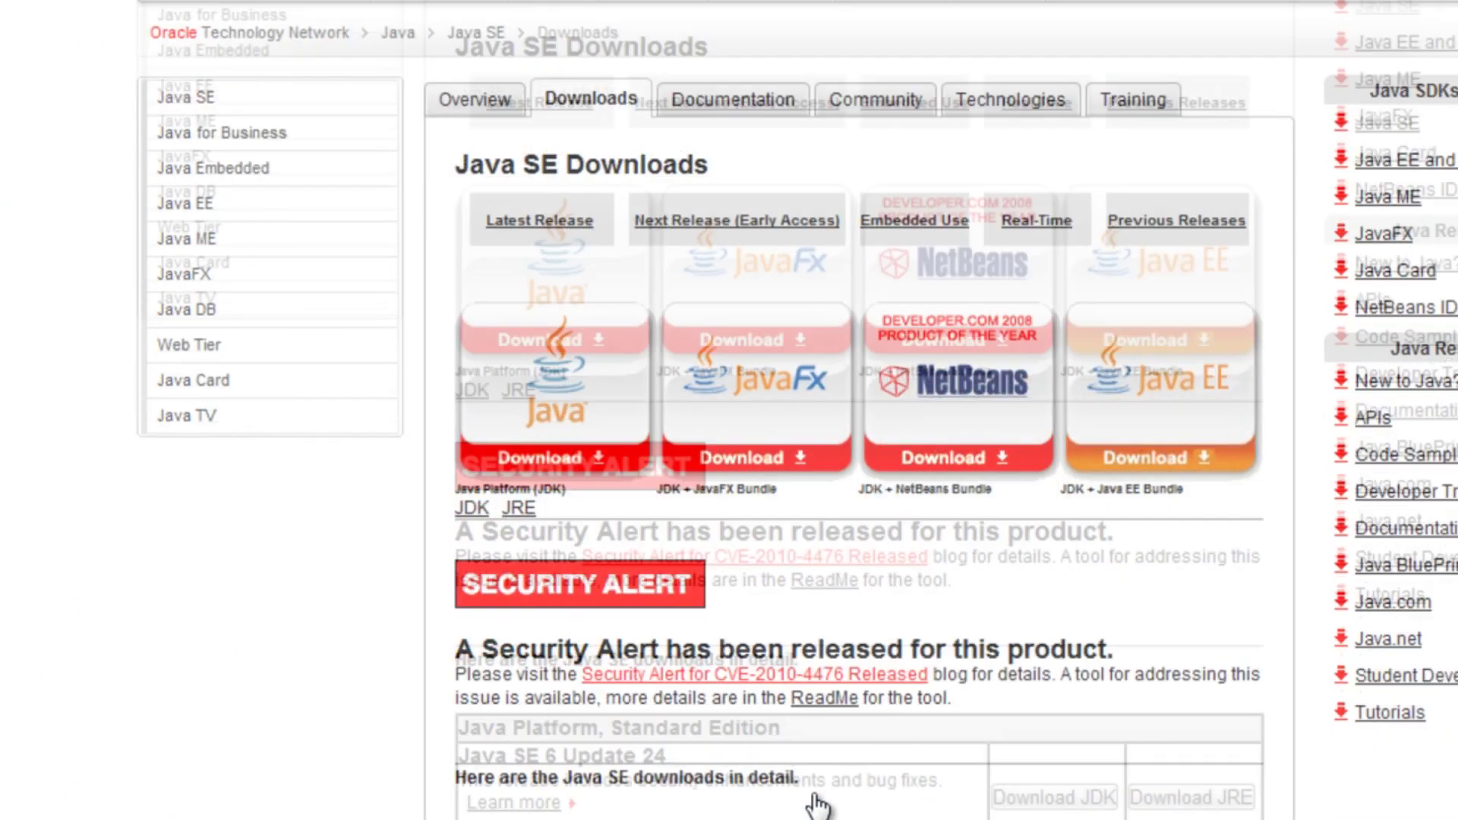
{"action": "scroll", "coordinate": [819, 805], "scroll_direction": "down", "scroll_amount": 5}
{"action": "left_click", "coordinate": [1068, 614]}
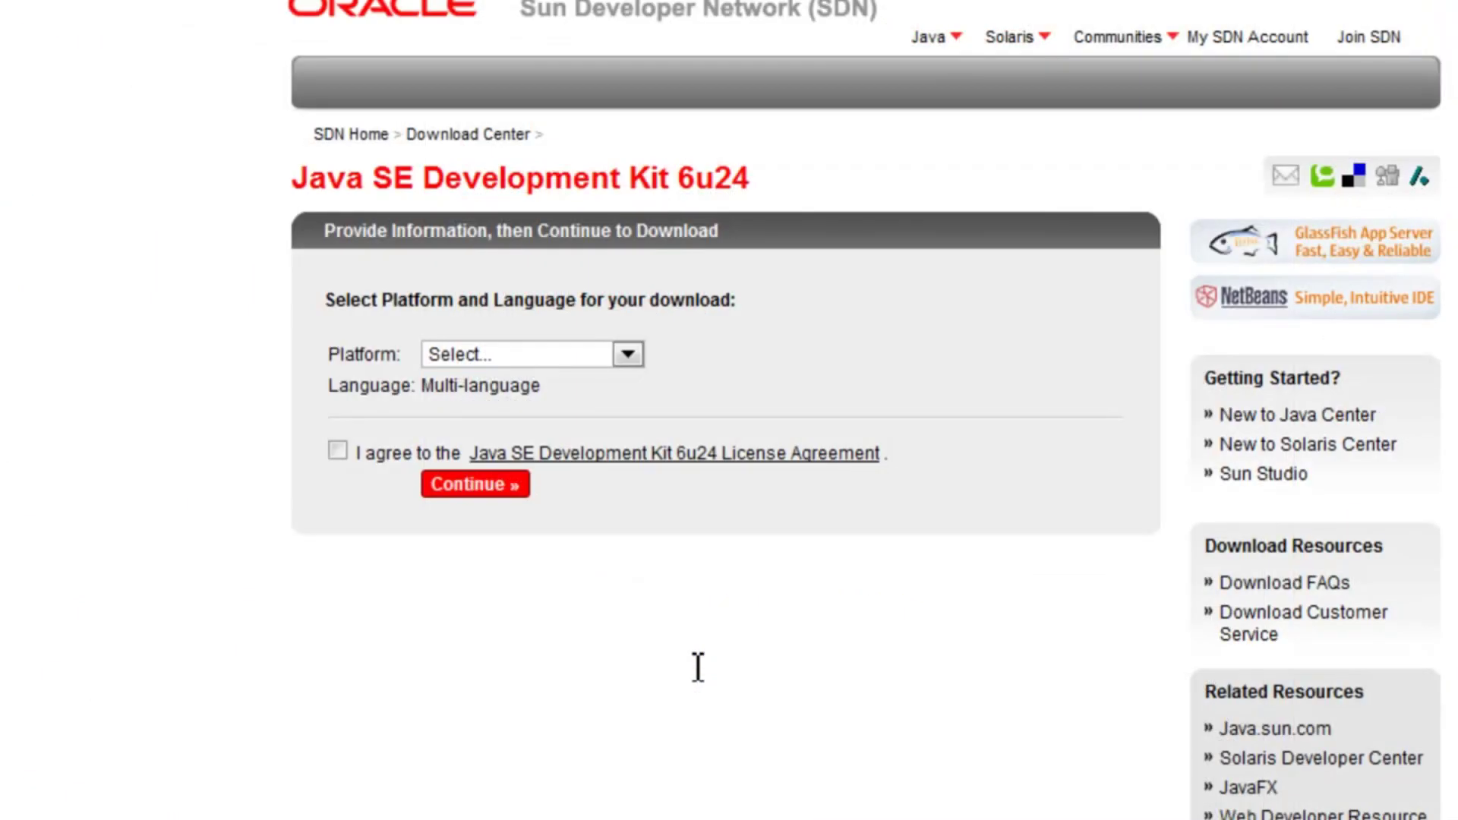
{"action": "left_click", "coordinate": [628, 355]}
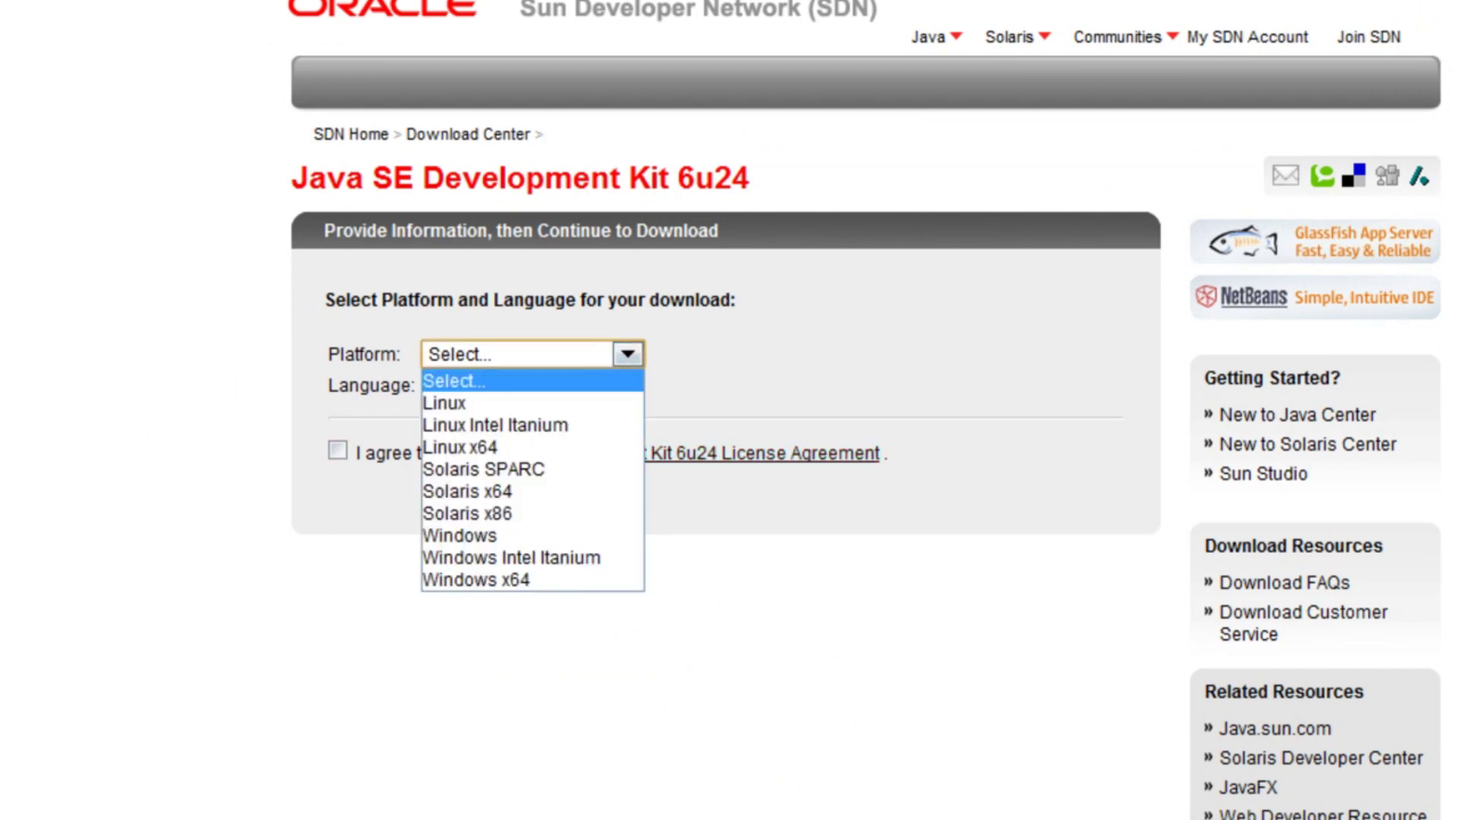
{"action": "left_click", "coordinate": [601, 354]}
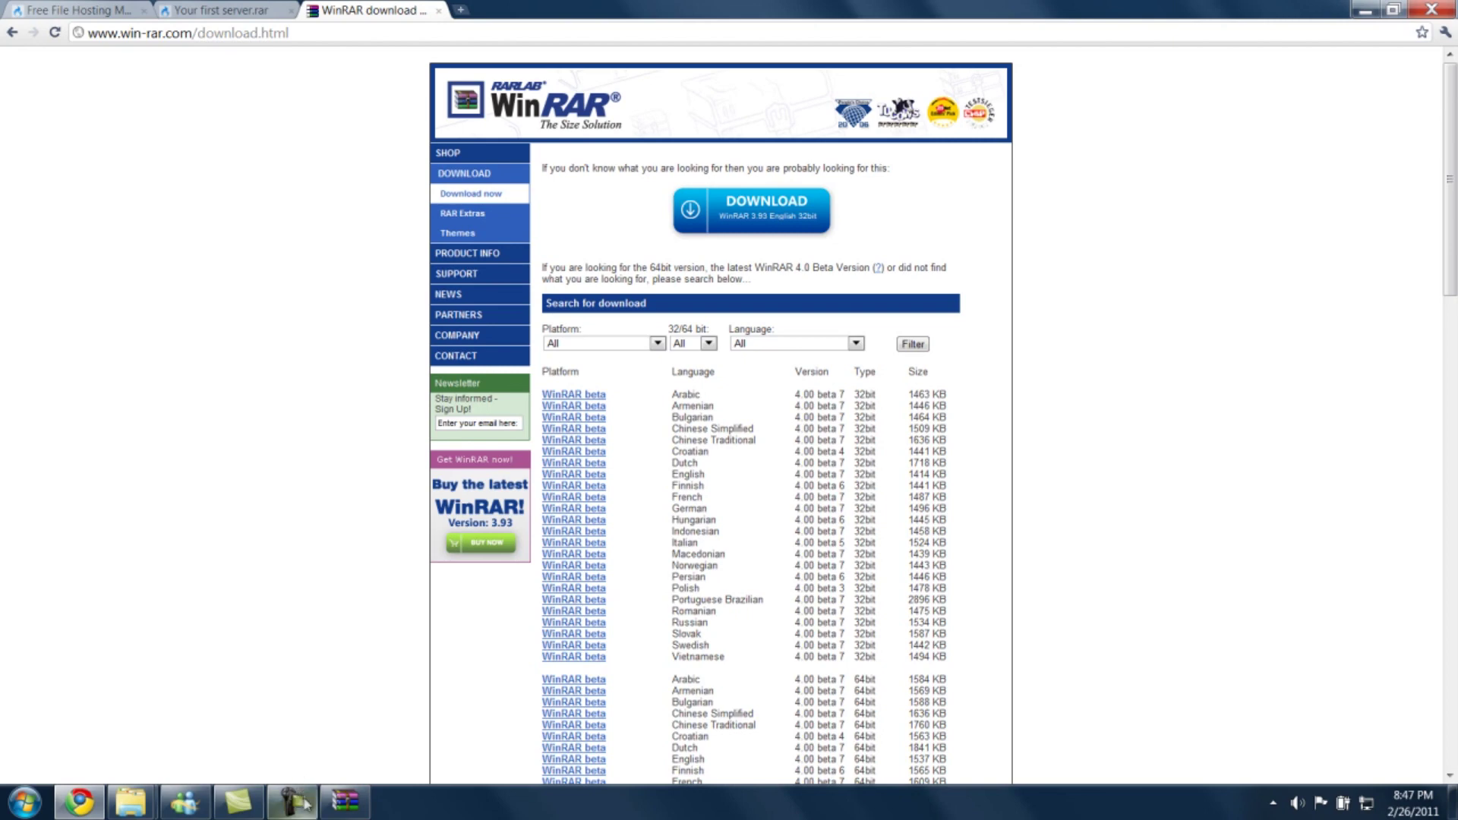
{"action": "mouse_move", "coordinate": [296, 796]}
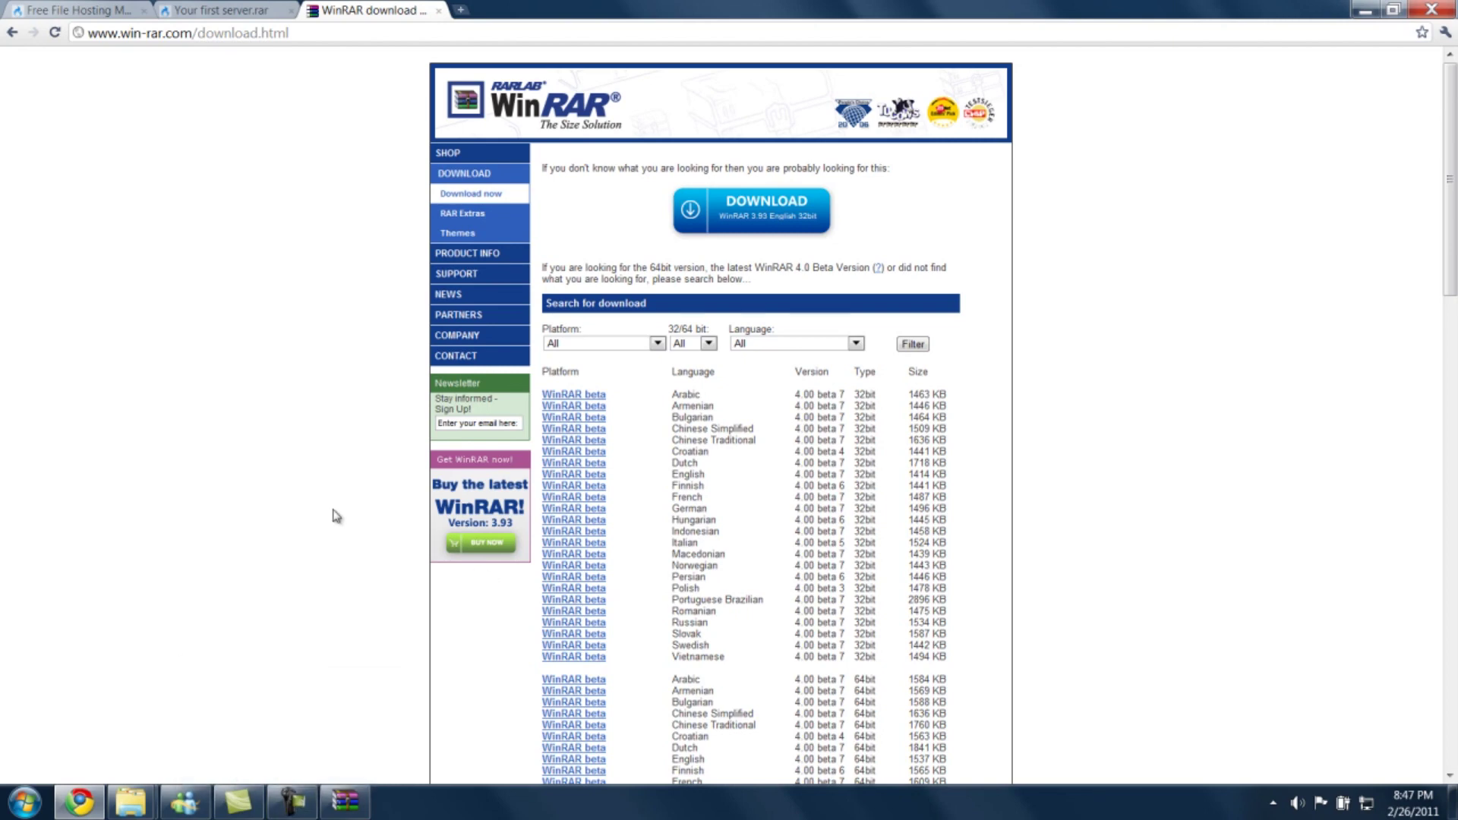